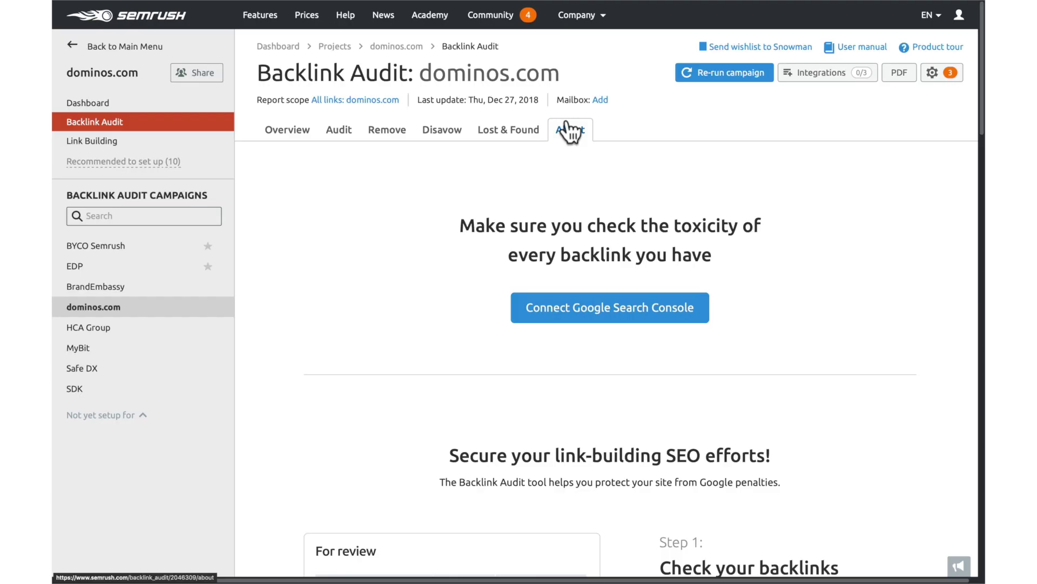
# Step: Read the Backlink Audit introduction and the summary of the completed backlink audit
pyautogui.scroll(-2, 576, 154)
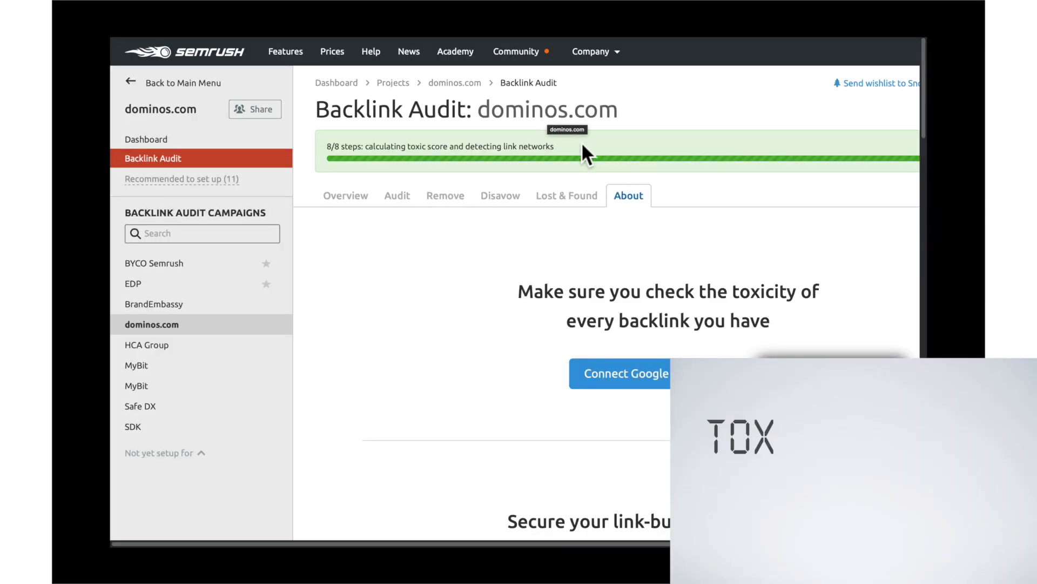
pyautogui.hscroll(1, 581, 141)
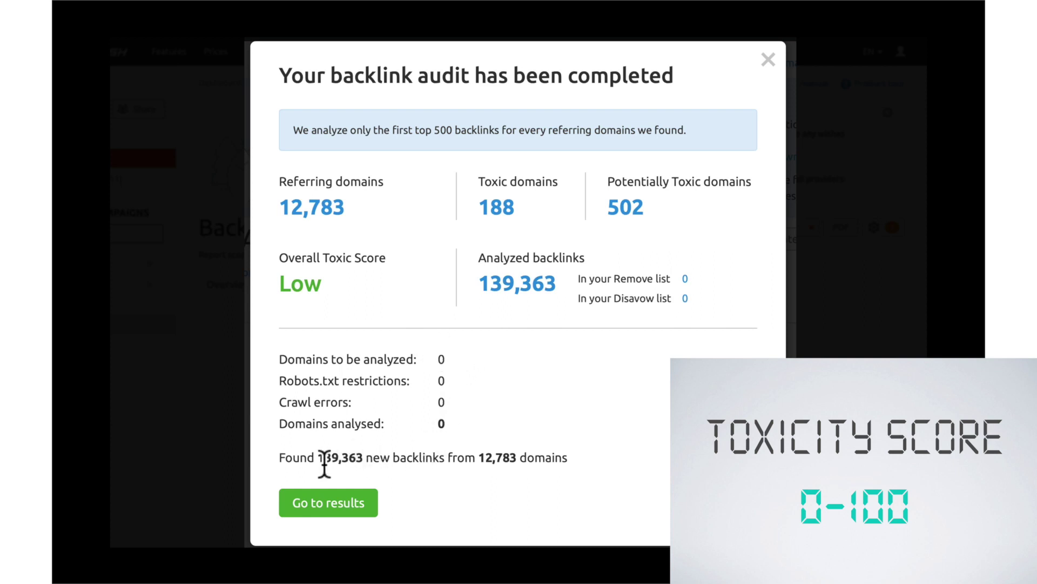
pyautogui.moveTo(317, 459); pyautogui.dragTo(572, 461)
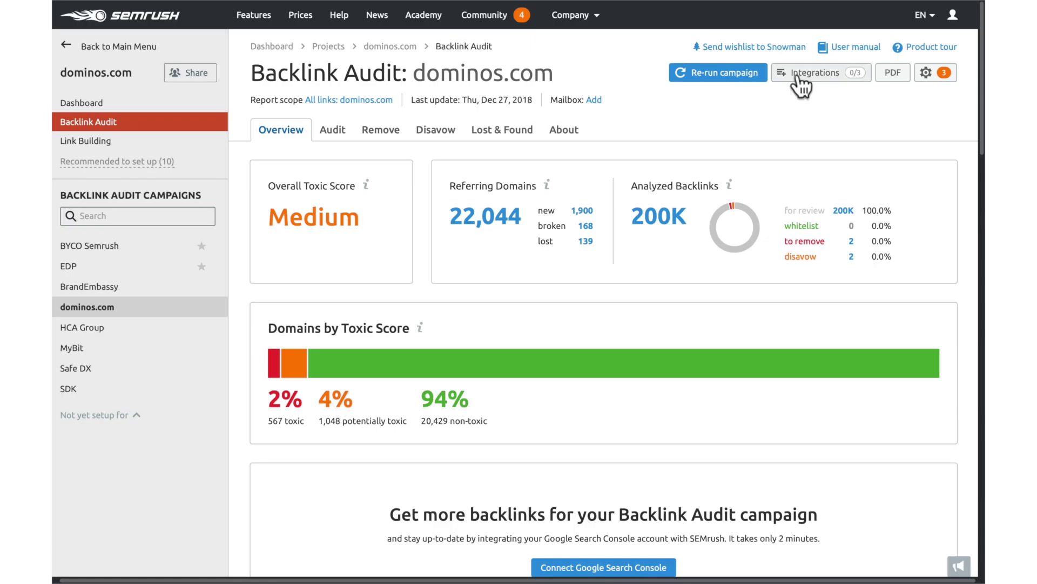
# Step: View the integration options and the email providers offered for adding a mailbox, then close the mailbox dialog
pyautogui.click(801, 76)
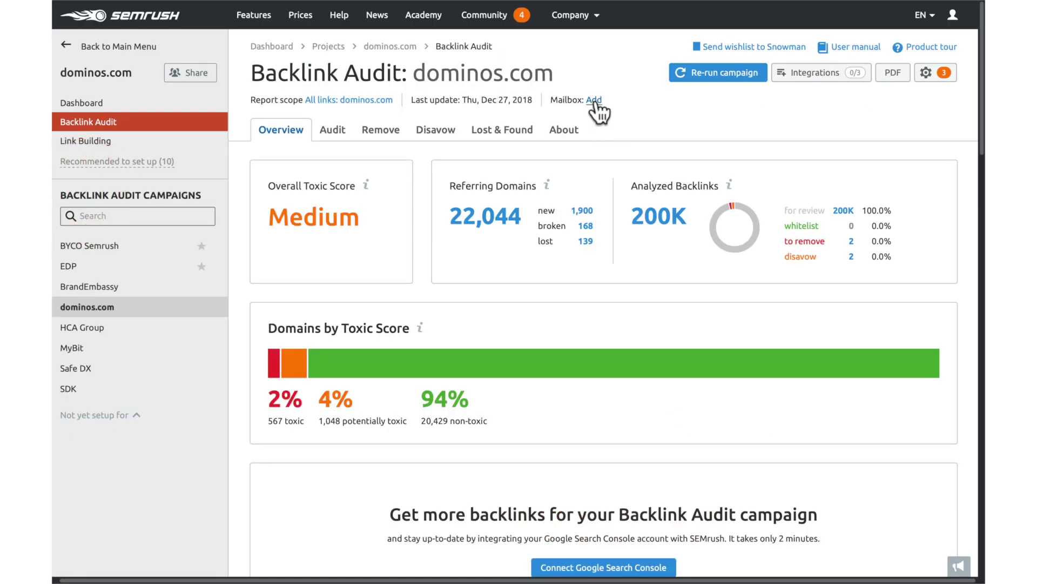
pyautogui.click(70, 146)
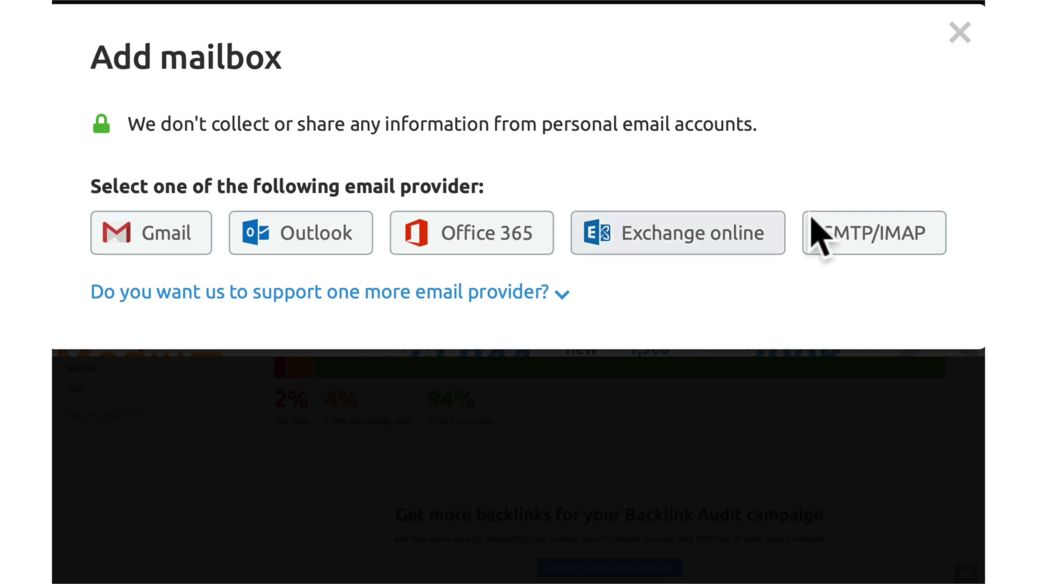
pyautogui.click(959, 35)
pyautogui.click(751, 47)
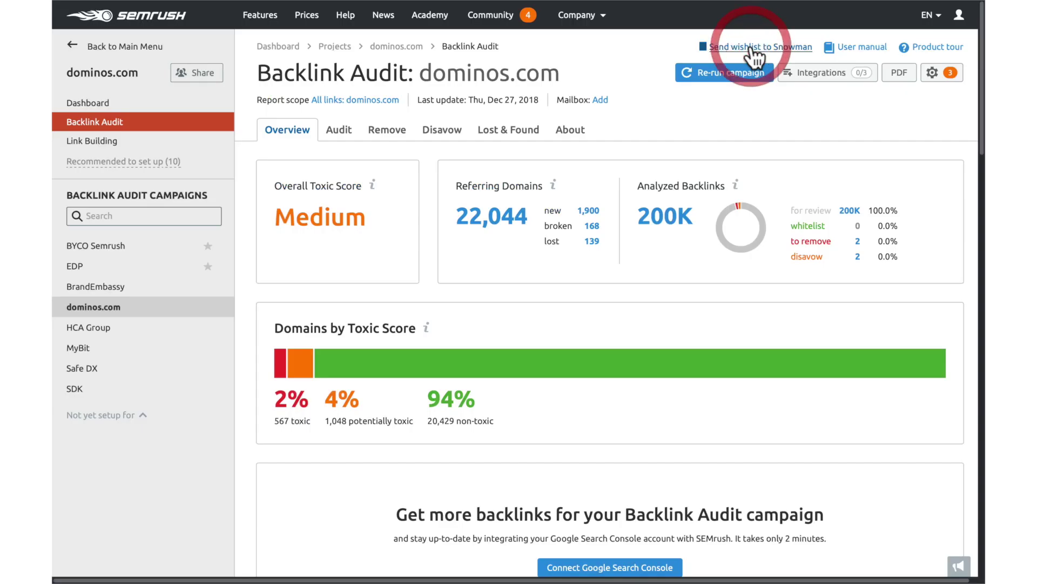
# Step: Examine the dominos.com overview report, covering toxic scores, removed and disavowed items, anchors, follow ratio and top subpaths by toxic domains
pyautogui.scroll(-1, 591, 141)
pyautogui.scroll(-1, 592, 140)
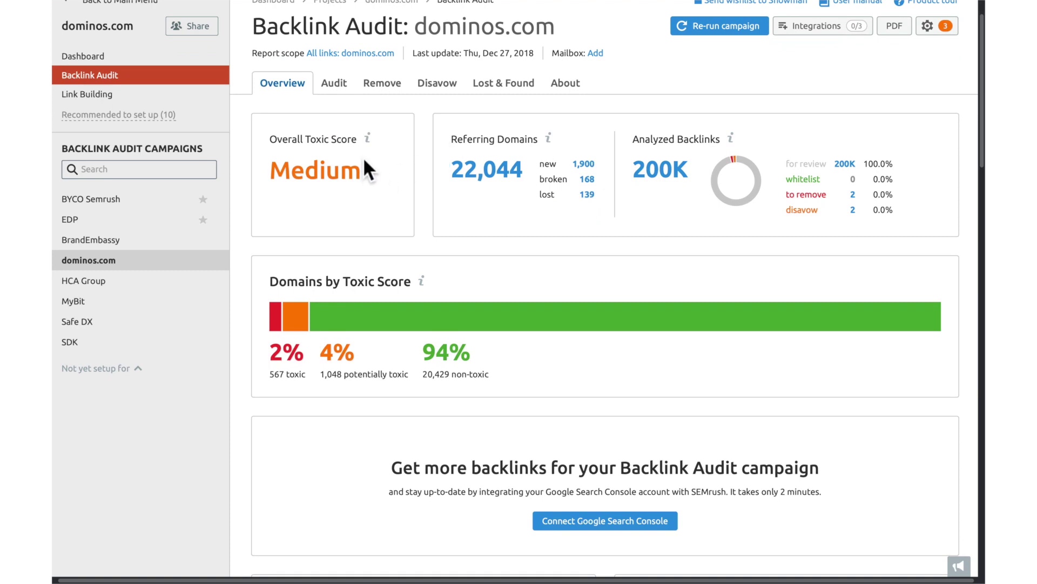
pyautogui.moveTo(270, 139); pyautogui.dragTo(332, 139)
pyautogui.click(332, 139)
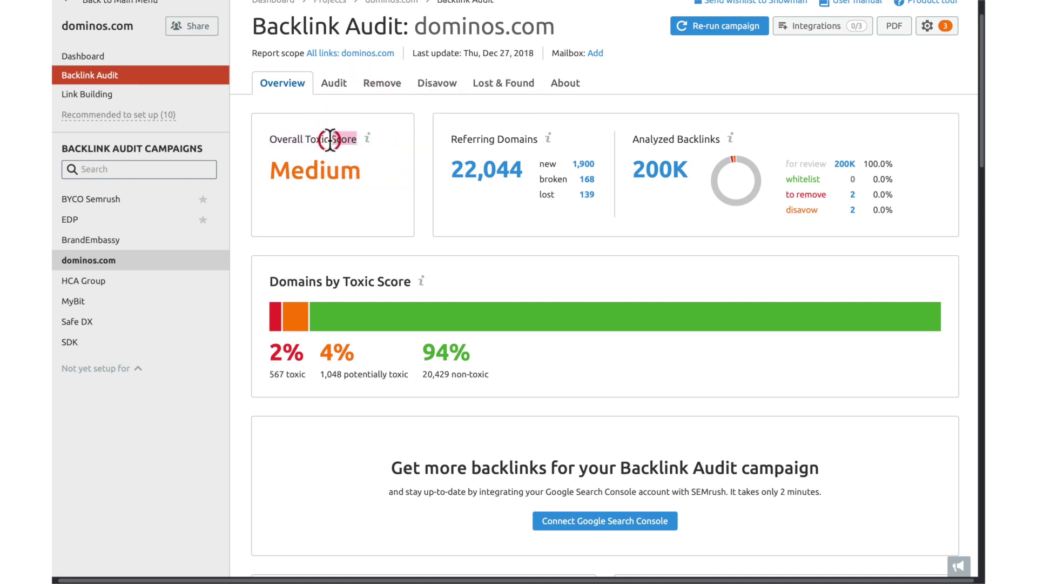
pyautogui.scroll(-1, 497, 270)
pyautogui.scroll(-3, 490, 281)
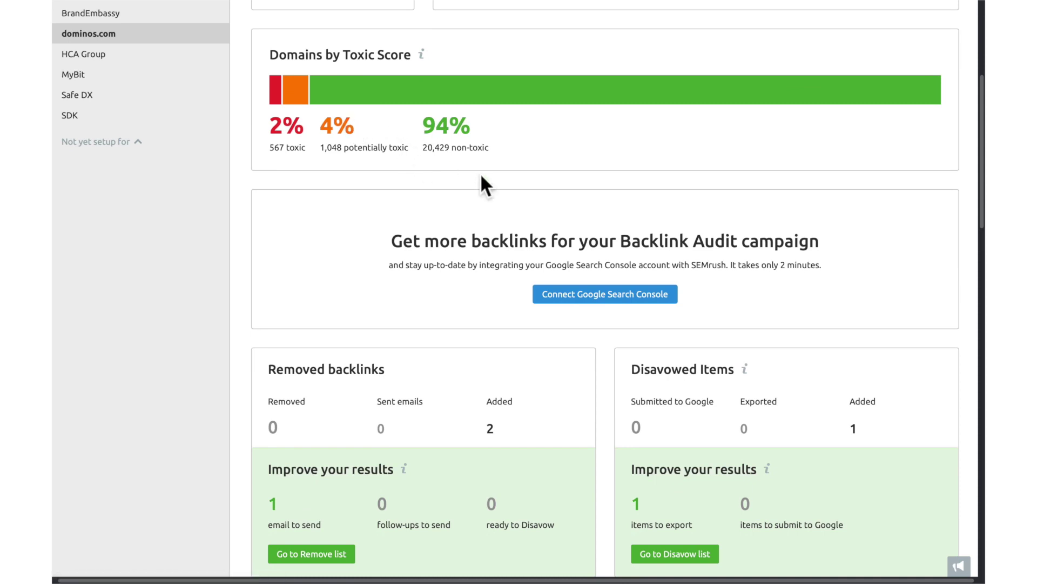
pyautogui.scroll(-4, 482, 180)
pyautogui.scroll(-2, 482, 176)
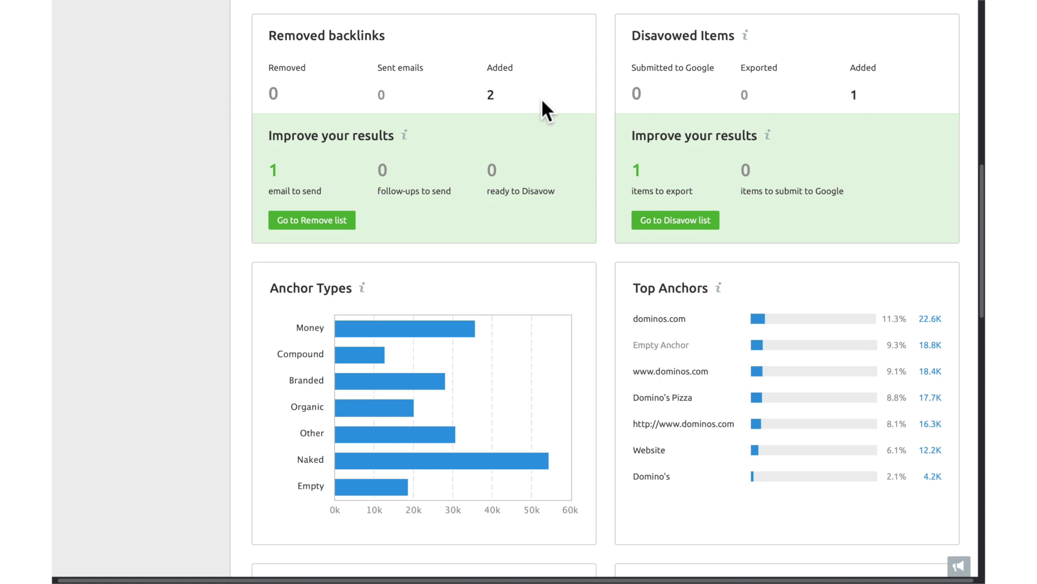
pyautogui.scroll(-3, 563, 241)
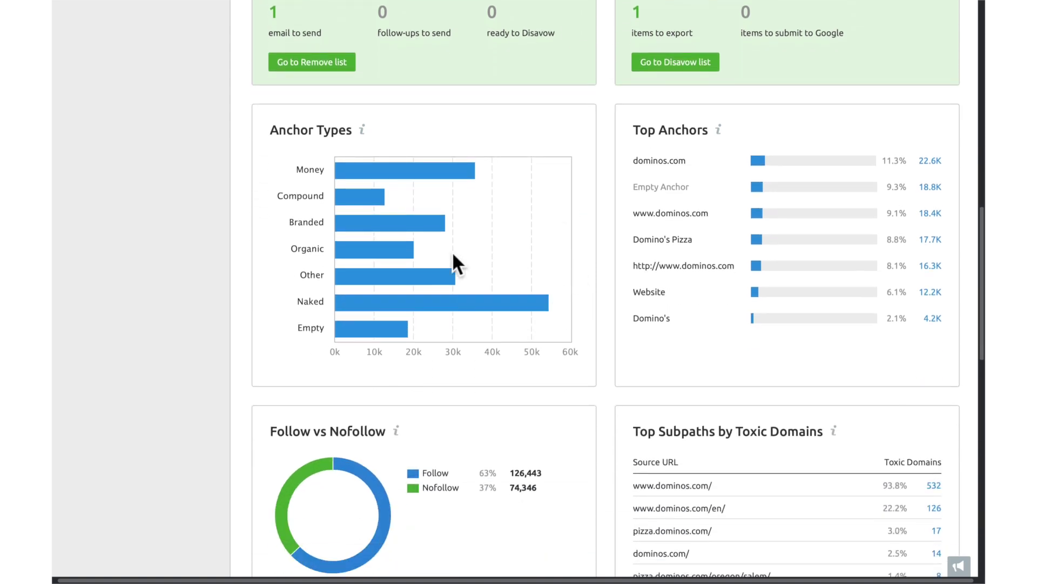
pyautogui.moveTo(406, 251)
pyautogui.moveTo(342, 307)
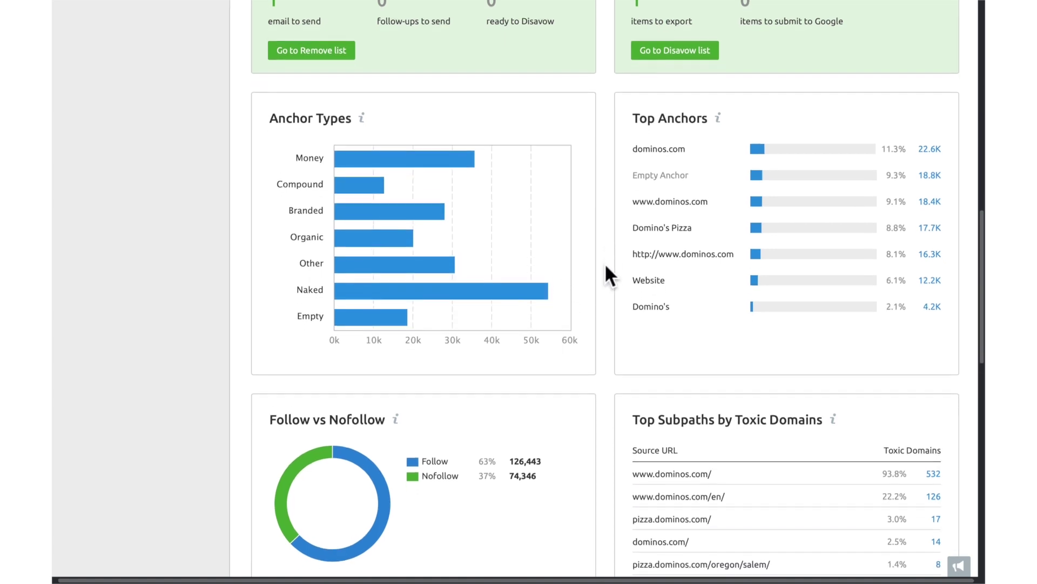
pyautogui.scroll(-3, 606, 266)
pyautogui.scroll(-3, 606, 266)
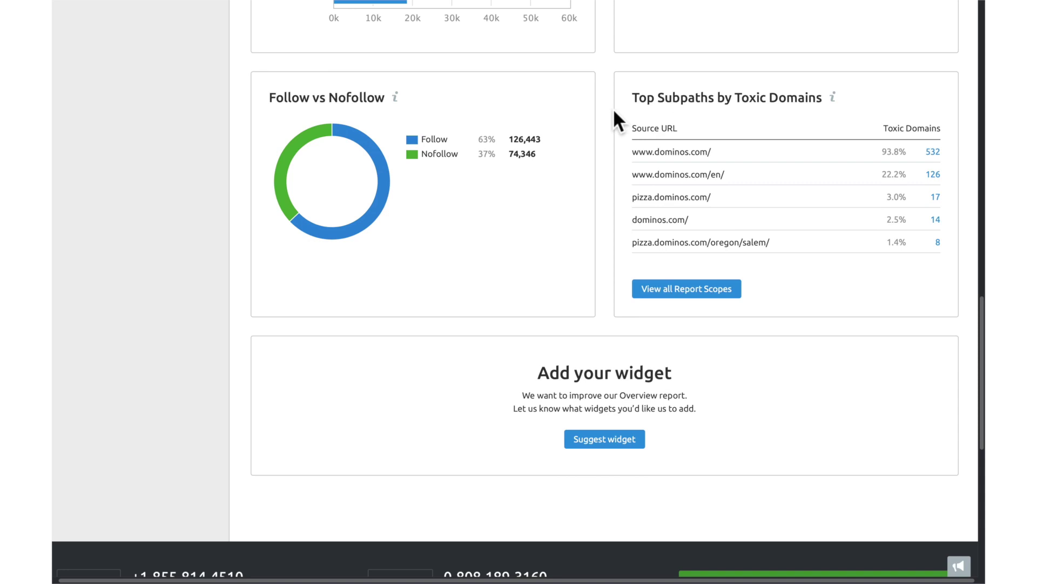
pyautogui.scroll(13, 616, 115)
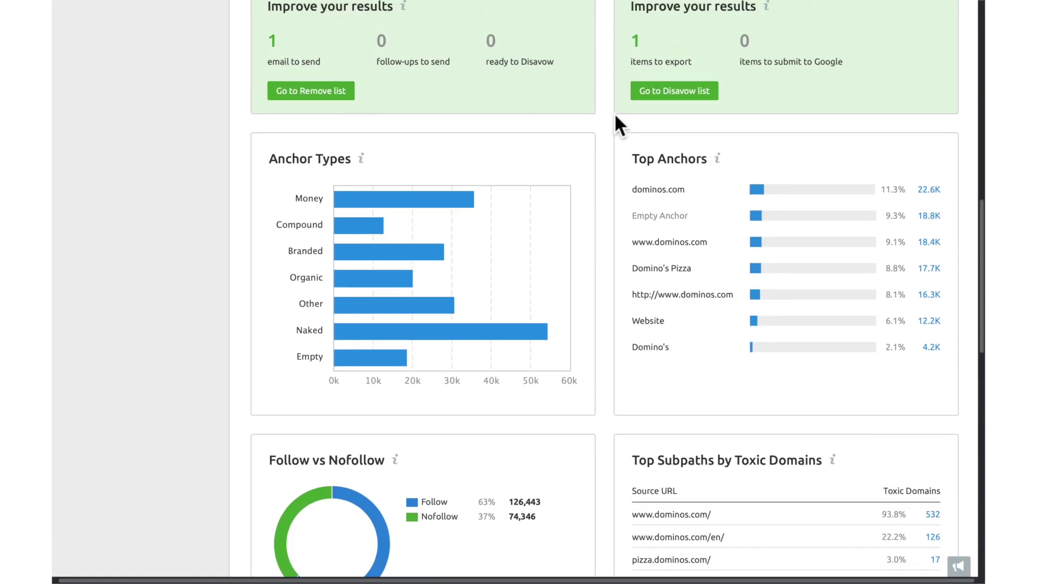
pyautogui.scroll(7, 615, 112)
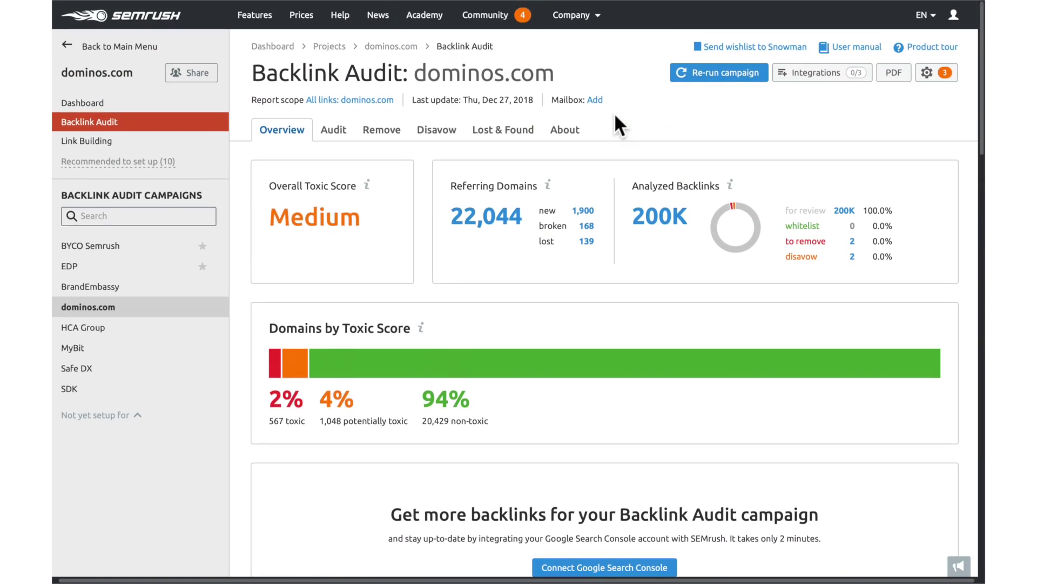
# Step: Open the audit's list of backlinks for review and view the domain comment box for advertisewebpages.org
pyautogui.click(335, 132)
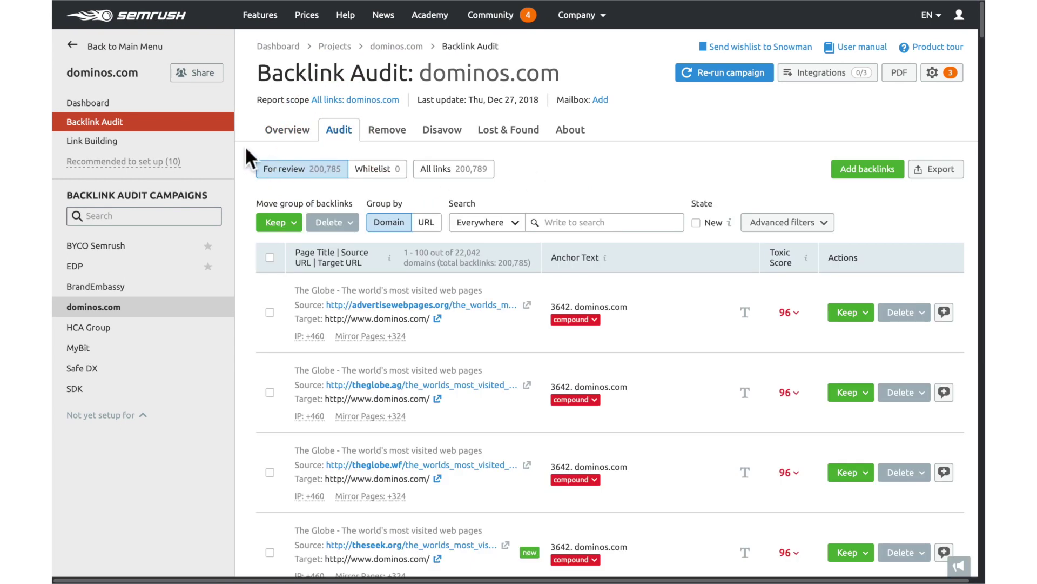
pyautogui.scroll(-1, 247, 153)
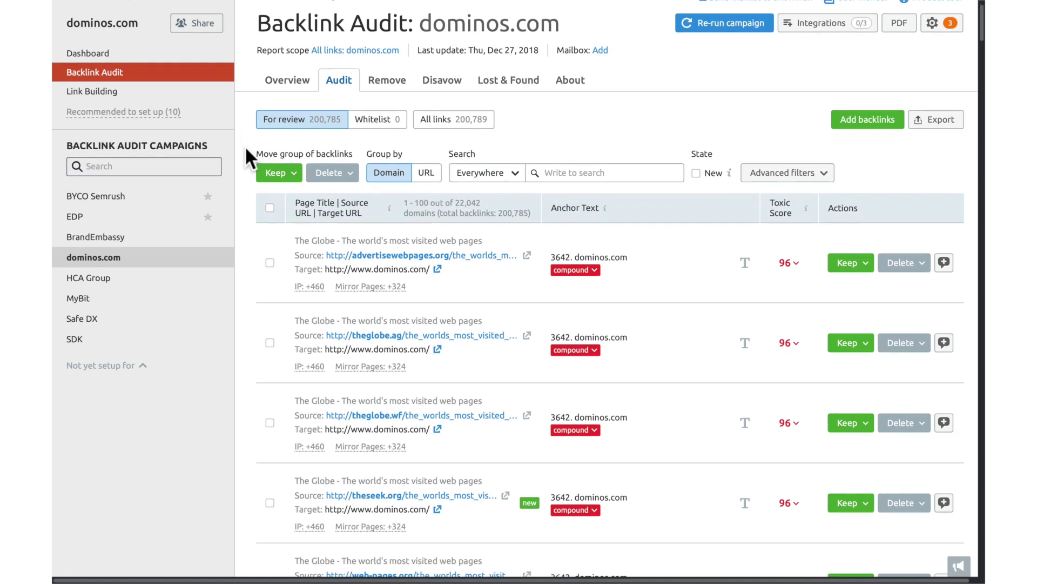
pyautogui.scroll(-1, 246, 148)
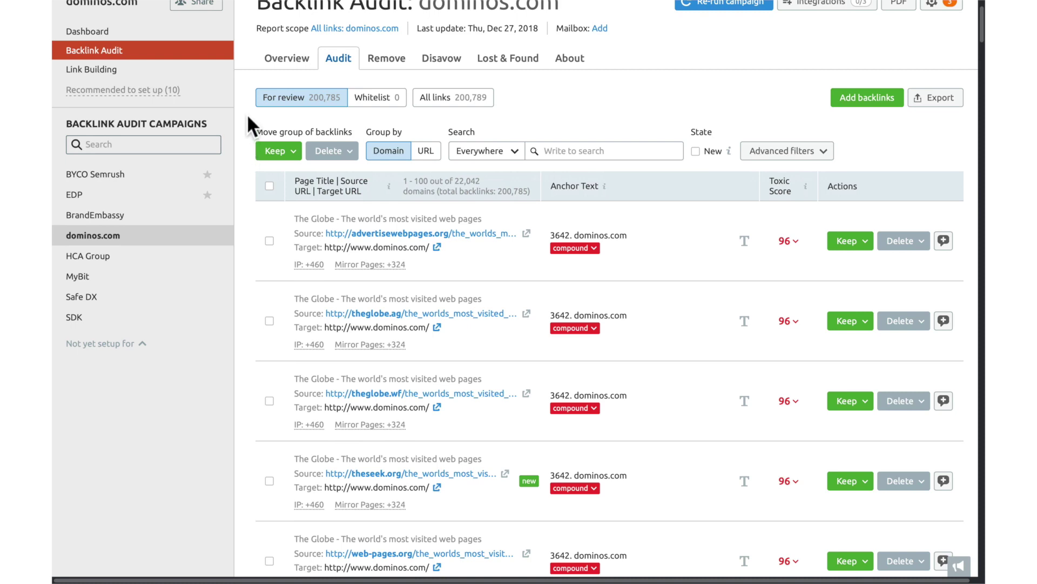
pyautogui.scroll(-1, 246, 114)
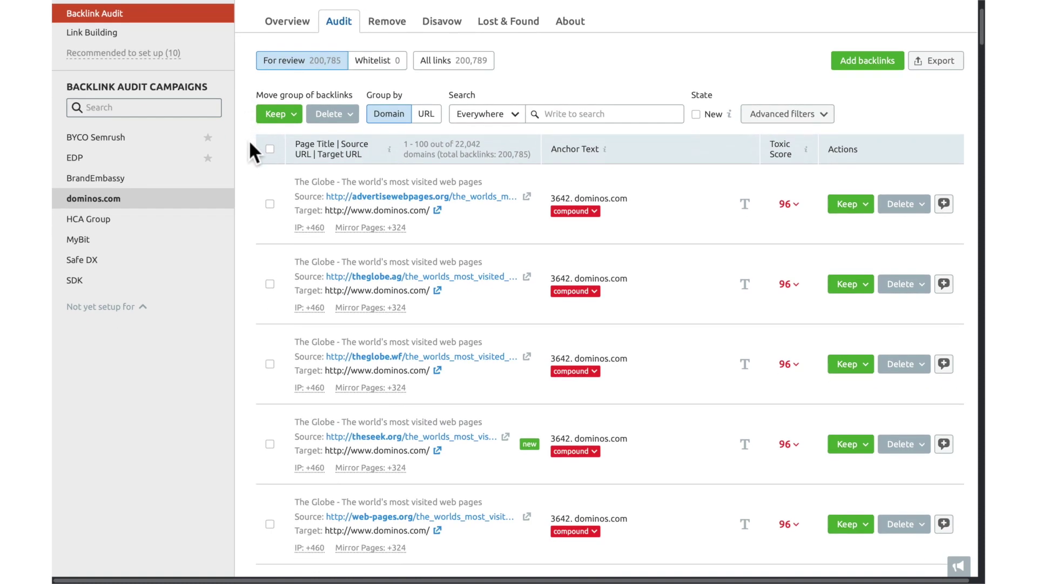
pyautogui.click(944, 205)
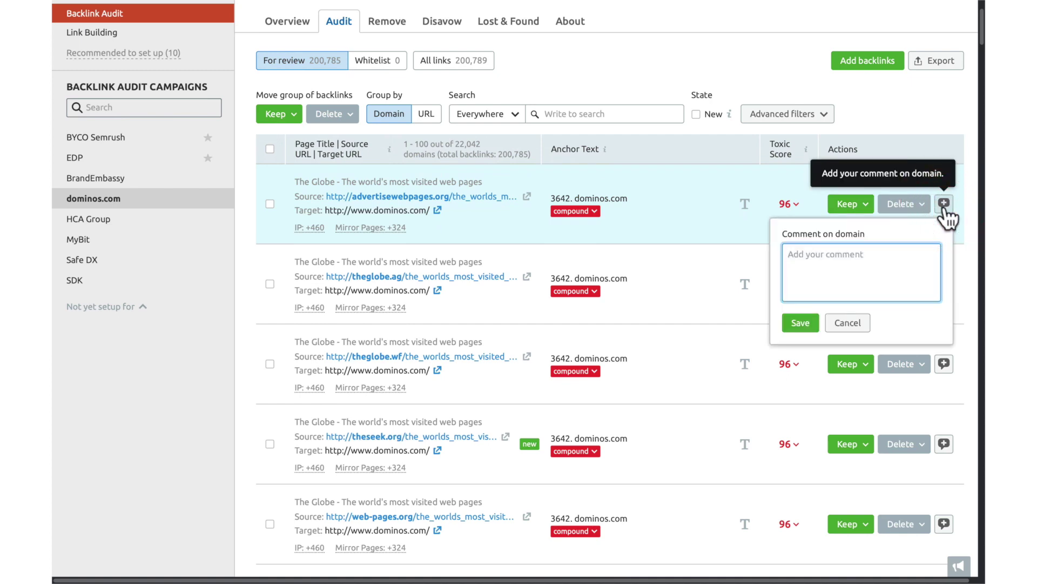
pyautogui.click(944, 205)
# Step: Move the advertisewebpages.org domain to the Remove list and dismiss the notification
pyautogui.click(914, 205)
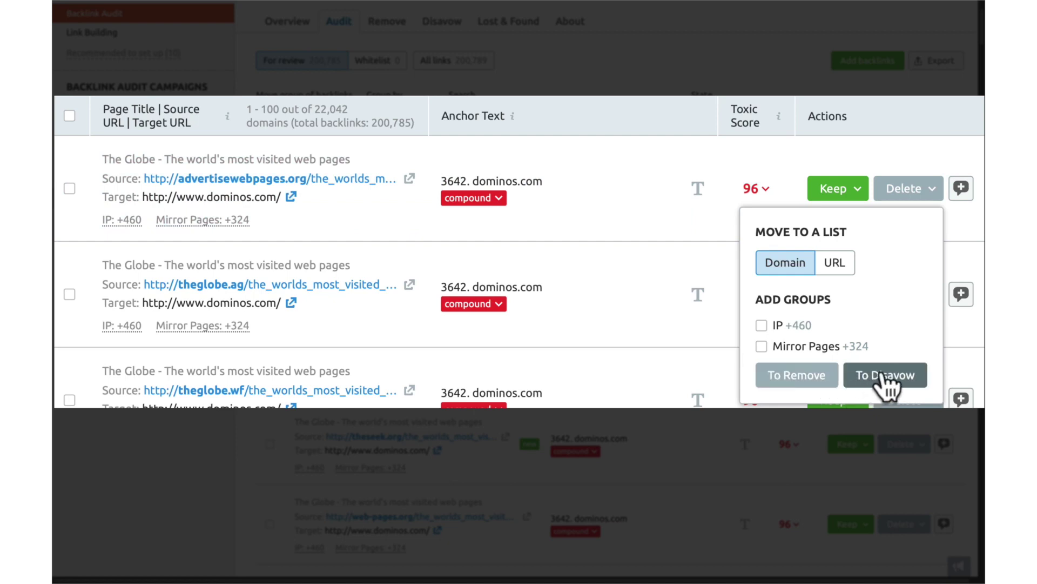
pyautogui.click(804, 374)
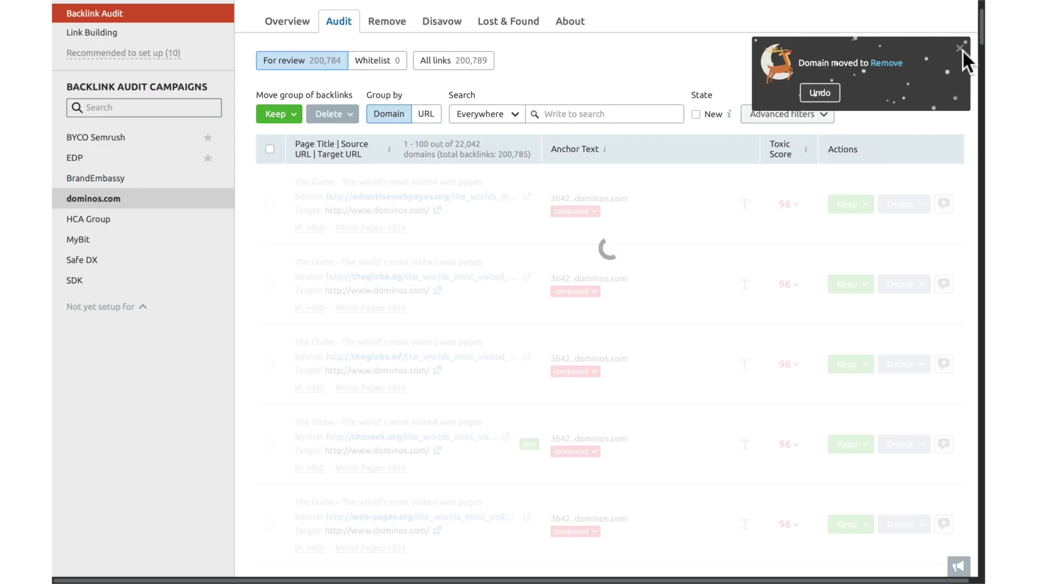
pyautogui.click(960, 47)
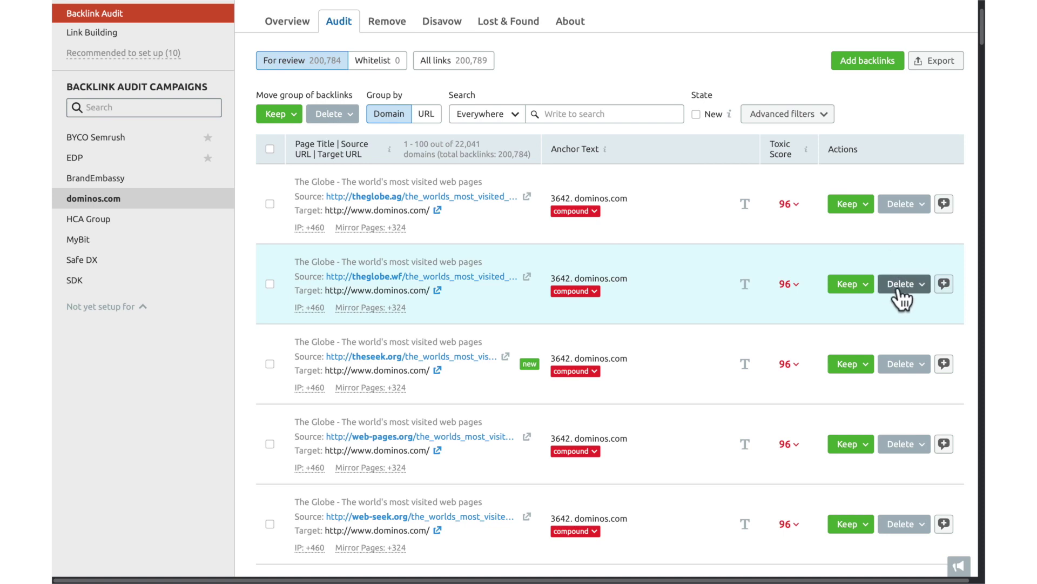
# Step: Move the theseek.org domain to the Disavow list, without adding its IP or mirror page groups
pyautogui.click(913, 285)
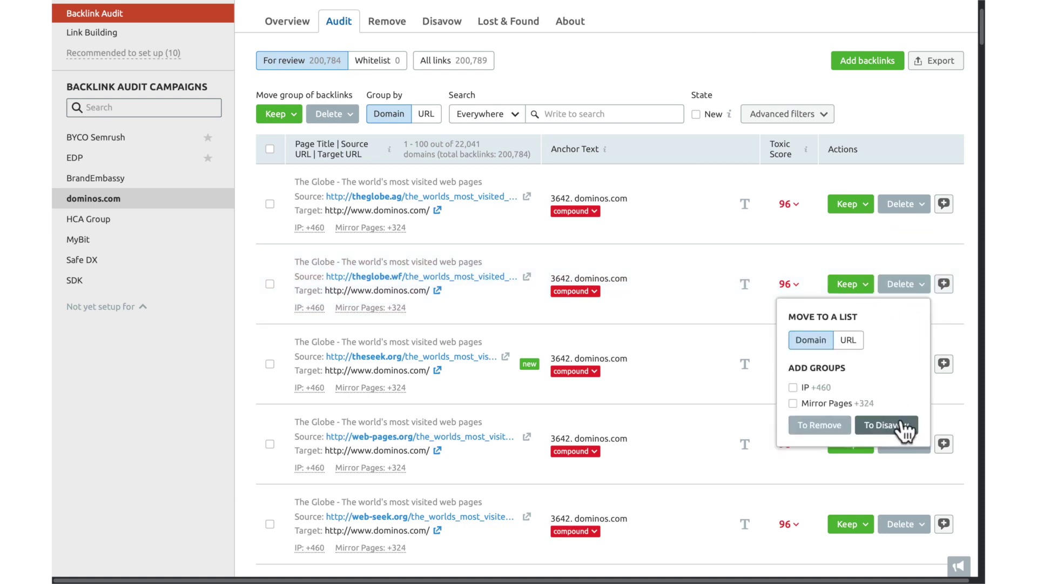
pyautogui.click(945, 334)
pyautogui.click(912, 367)
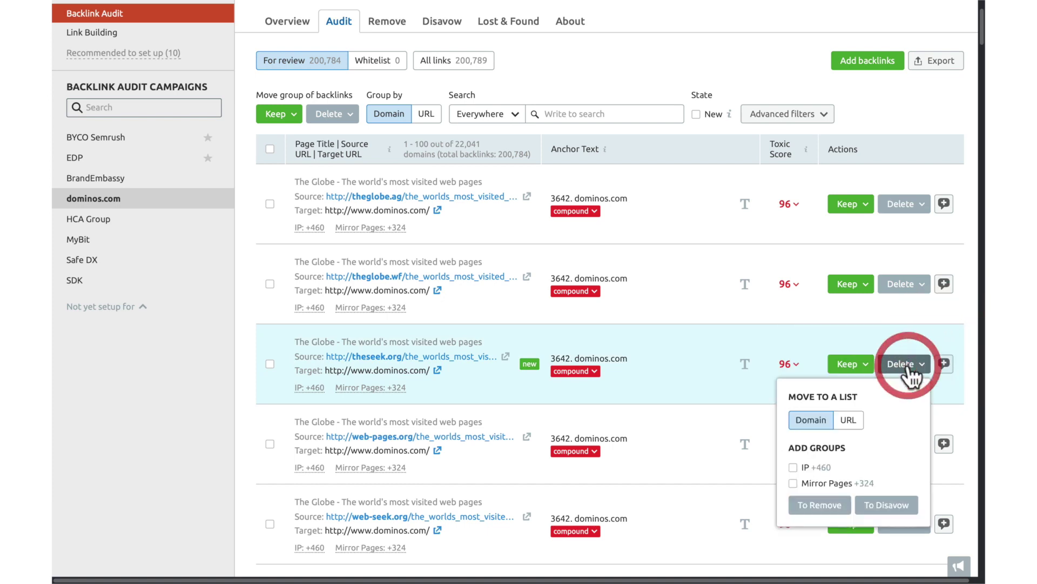
pyautogui.click(897, 505)
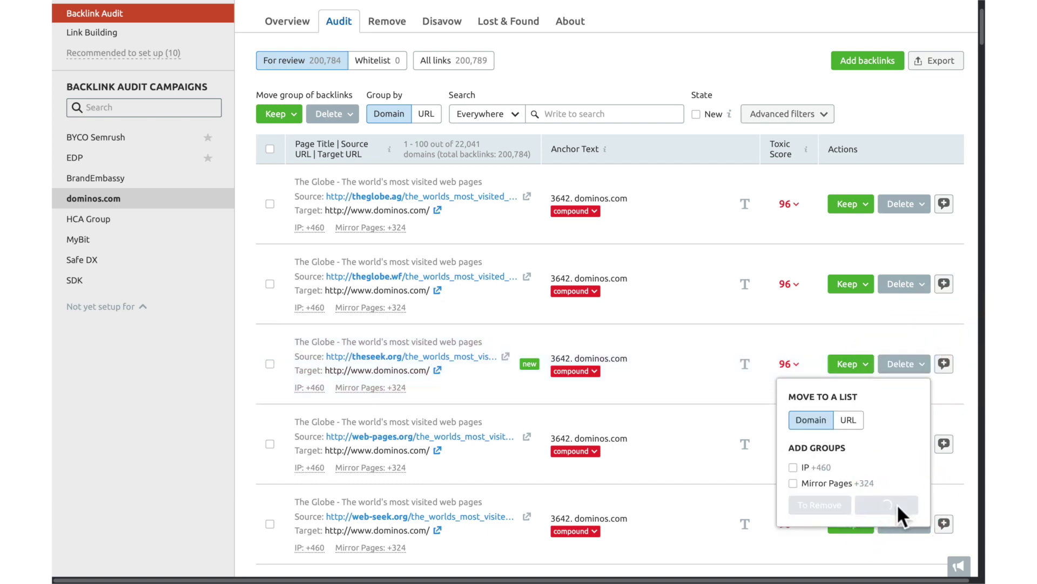
# Step: Open the Remove list and review the link-removal email template for contacting advertisewebpages.org
pyautogui.scroll(2, 886, 182)
pyautogui.click(394, 129)
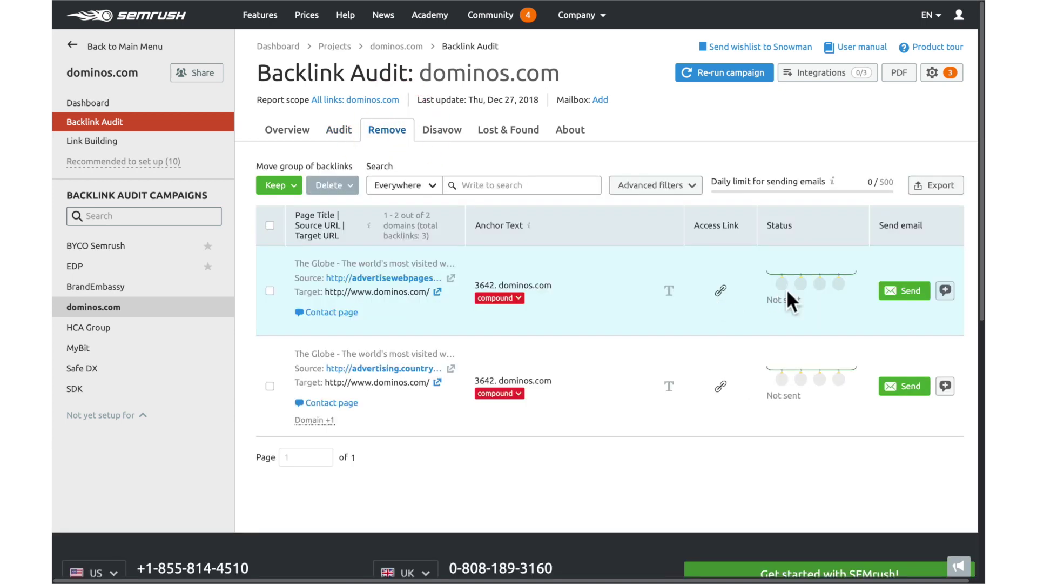
pyautogui.click(897, 301)
pyautogui.scroll(-2, 775, 269)
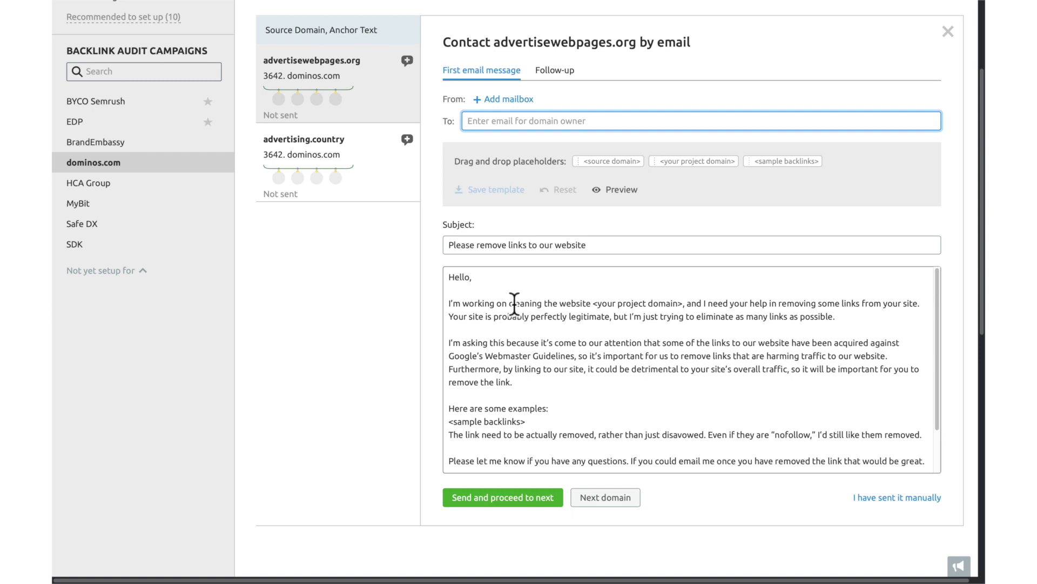
pyautogui.scroll(1, 515, 303)
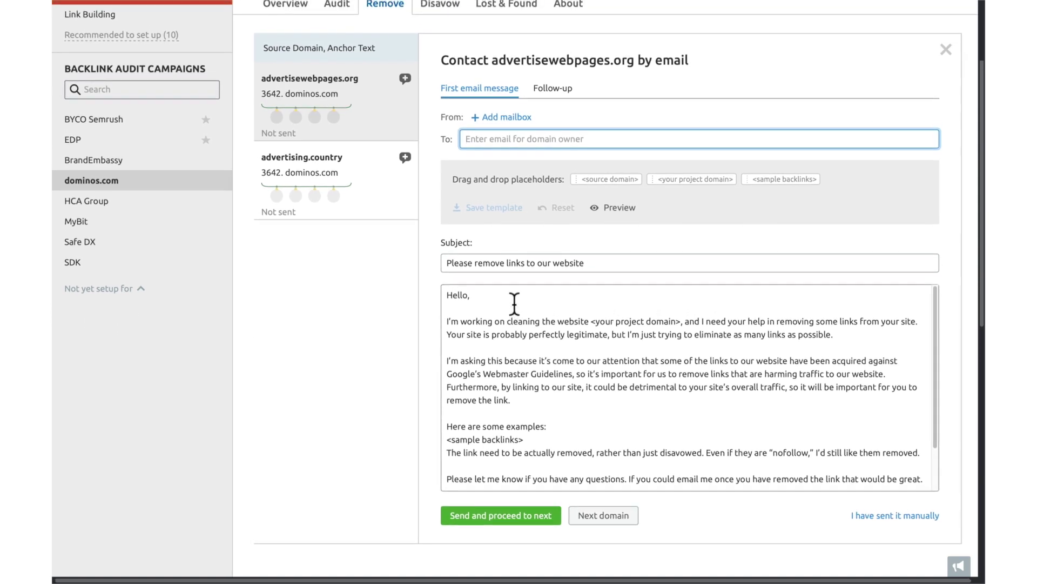
pyautogui.scroll(1, 515, 304)
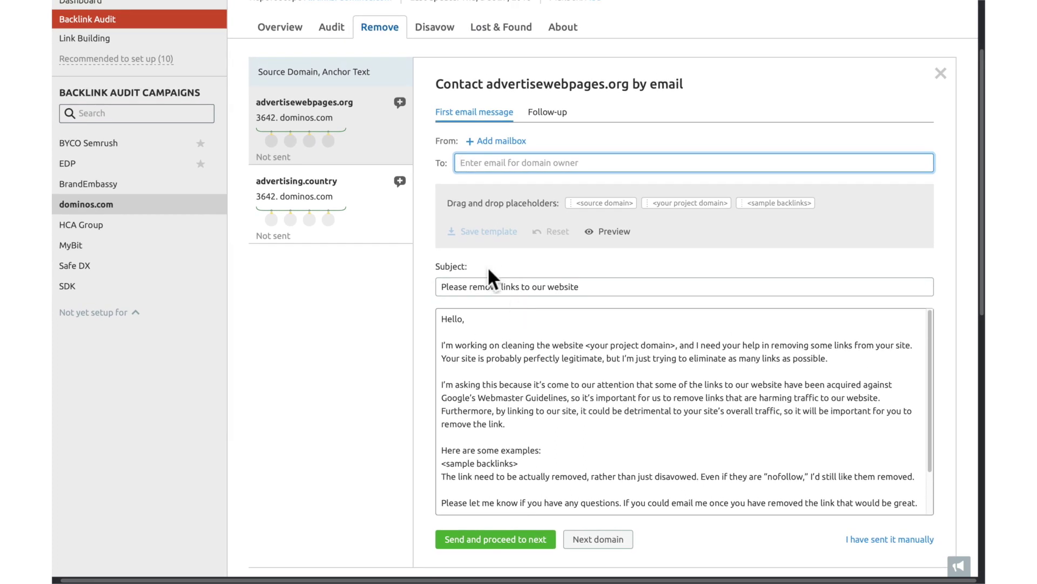
pyautogui.scroll(3, 488, 266)
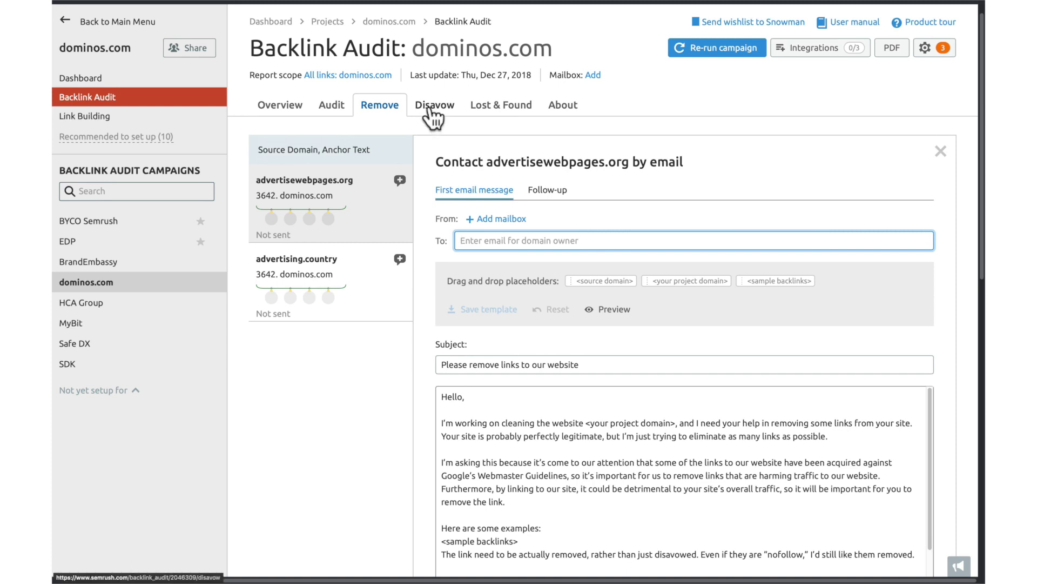
# Step: Open the Disavow list and view the actions available for theseek.org and the list's bulk deletion options
pyautogui.click(433, 108)
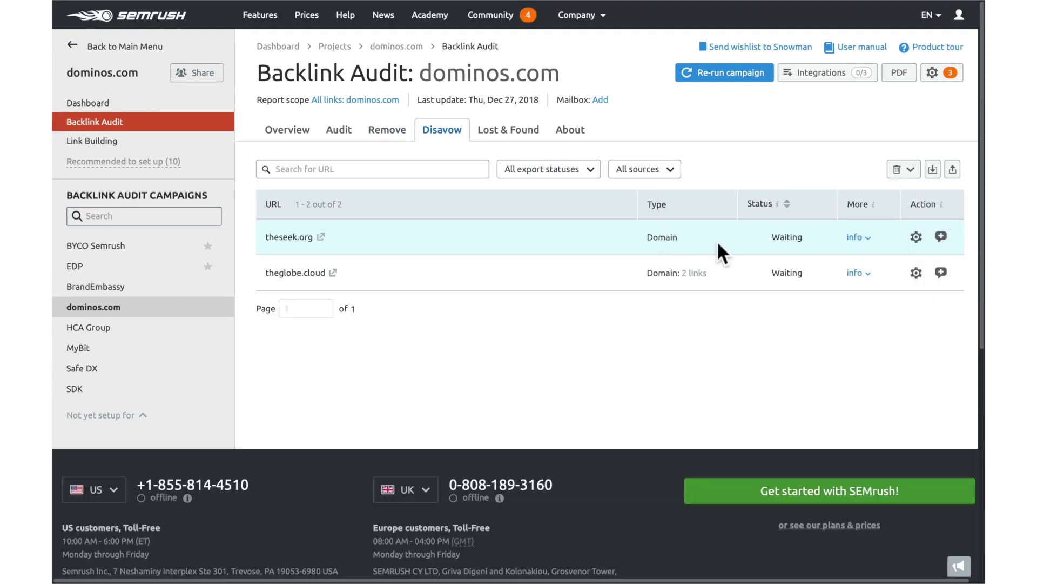
pyautogui.click(915, 236)
pyautogui.click(917, 237)
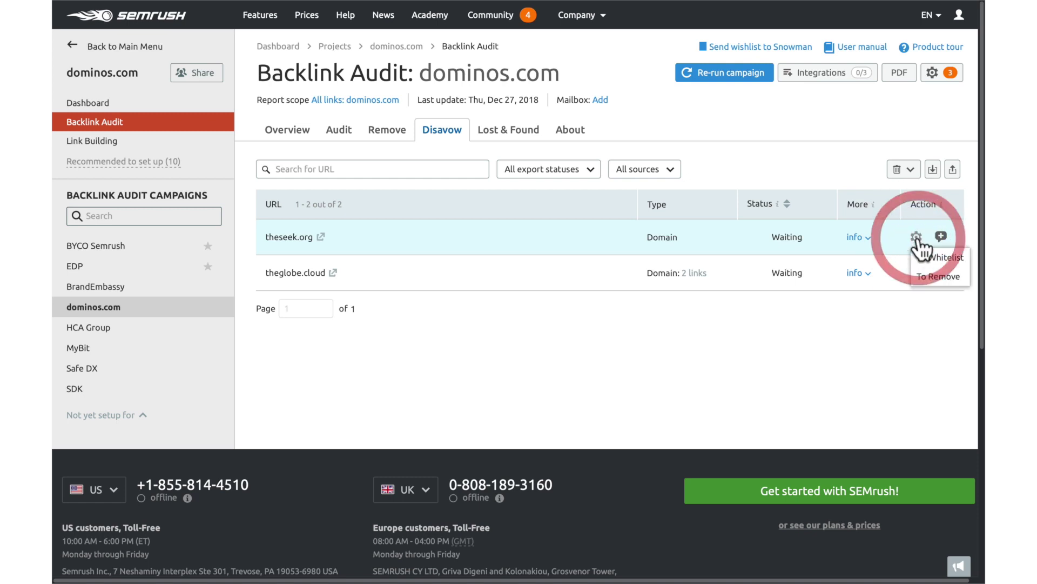
pyautogui.click(918, 238)
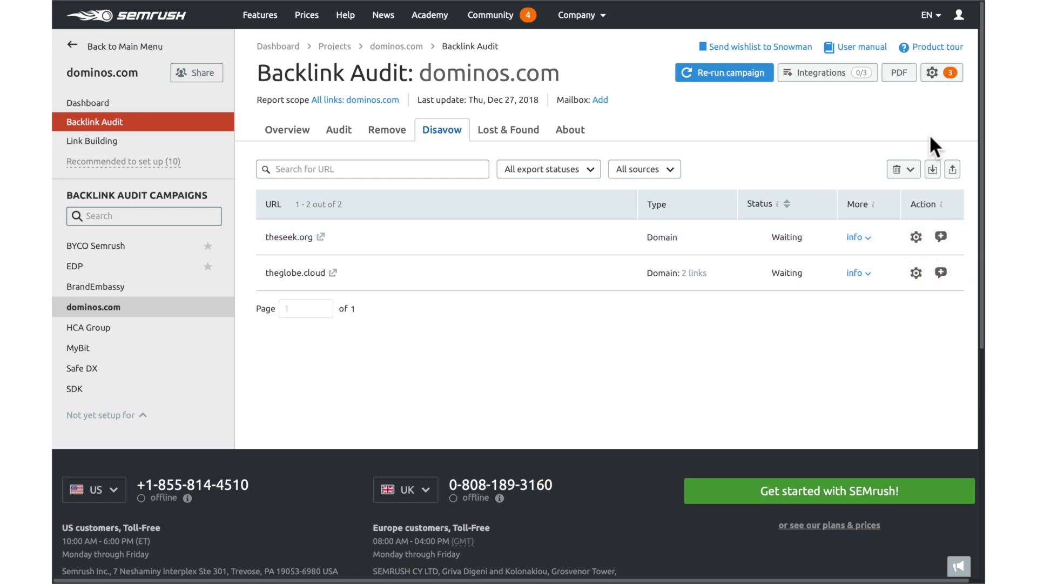
pyautogui.click(910, 170)
pyautogui.click(912, 171)
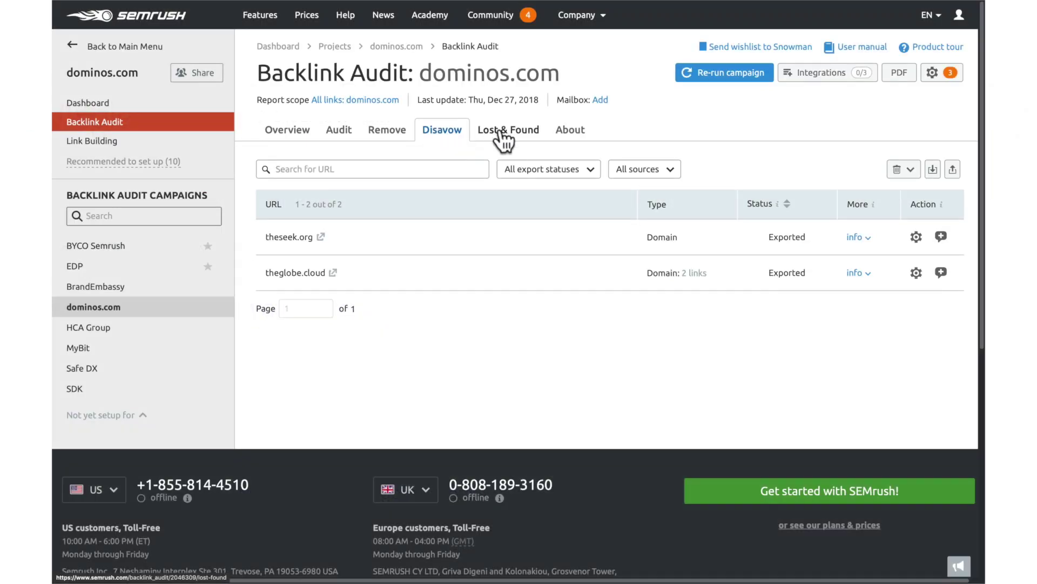
# Step: Open the Lost & Found report and examine the New & Lost Domains chart covering the last 60 days
pyautogui.click(502, 132)
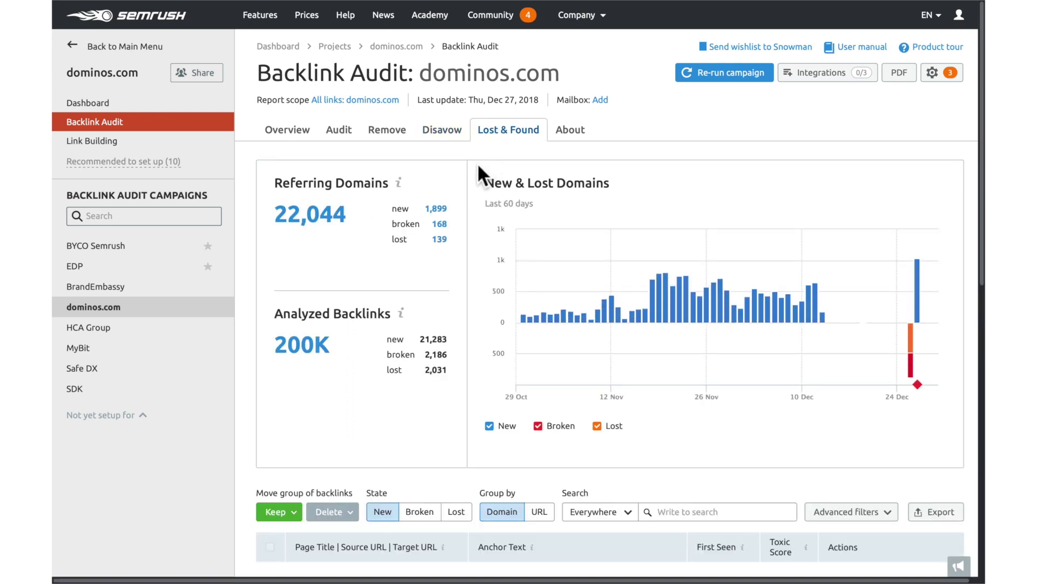
pyautogui.scroll(-1, 478, 164)
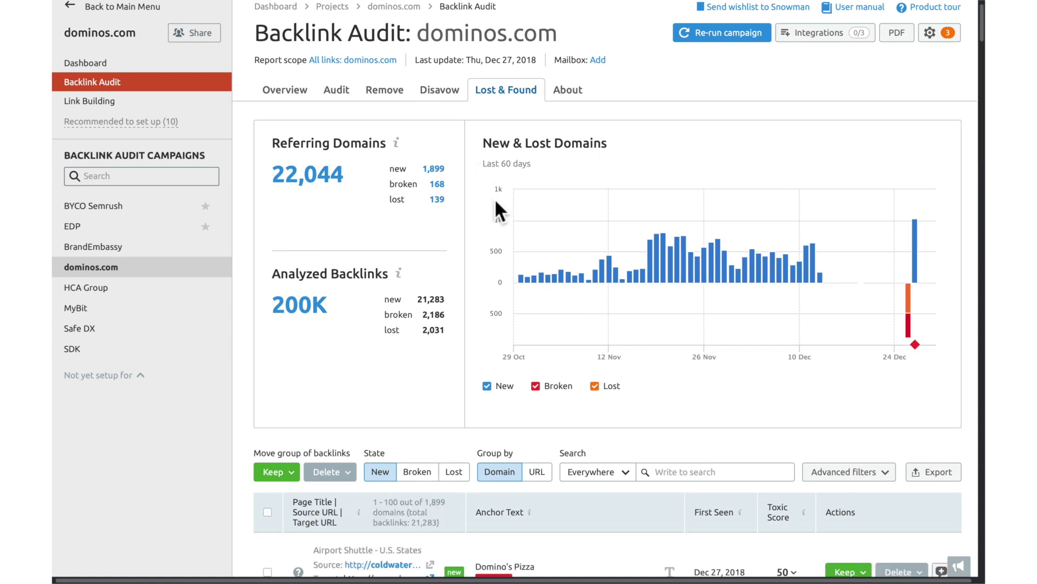
pyautogui.click(535, 167)
pyautogui.moveTo(535, 168); pyautogui.dragTo(476, 169)
pyautogui.scroll(-2, 478, 174)
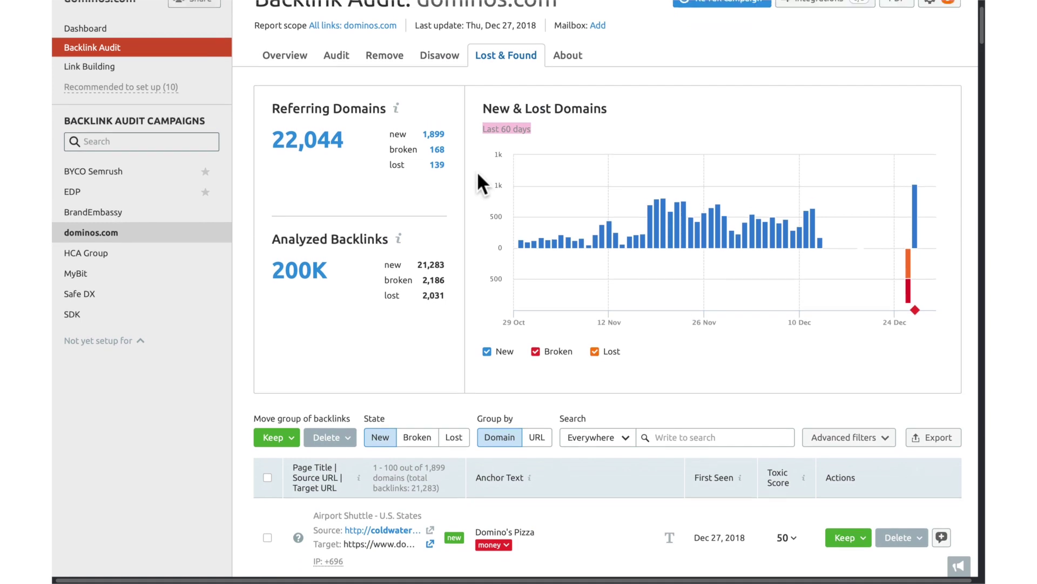
pyautogui.scroll(-2, 478, 174)
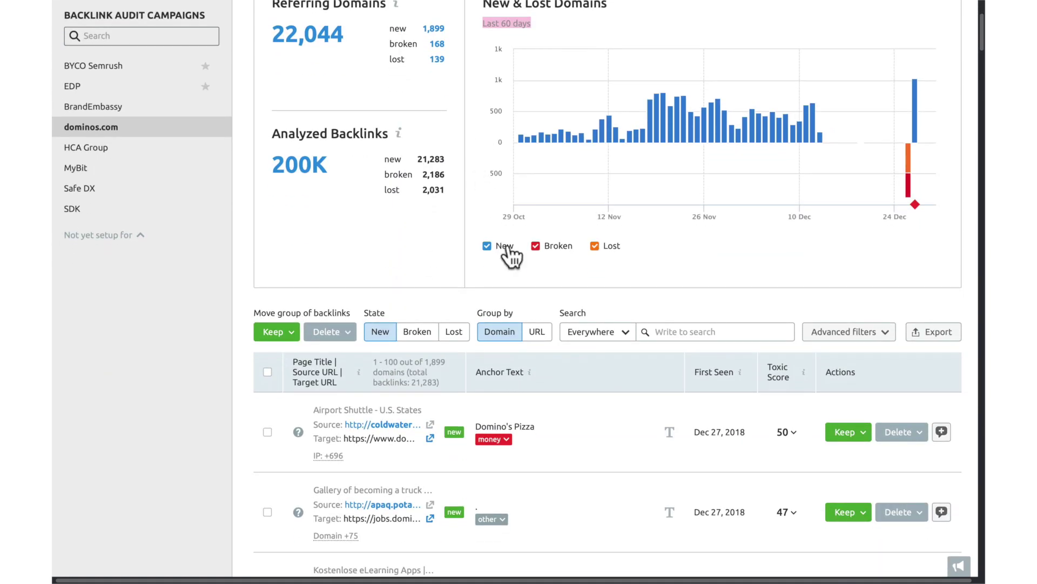
# Step: Hide the Broken and Lost series in the New & Lost Domains chart, leaving only New shown
pyautogui.click(535, 247)
pyautogui.click(595, 246)
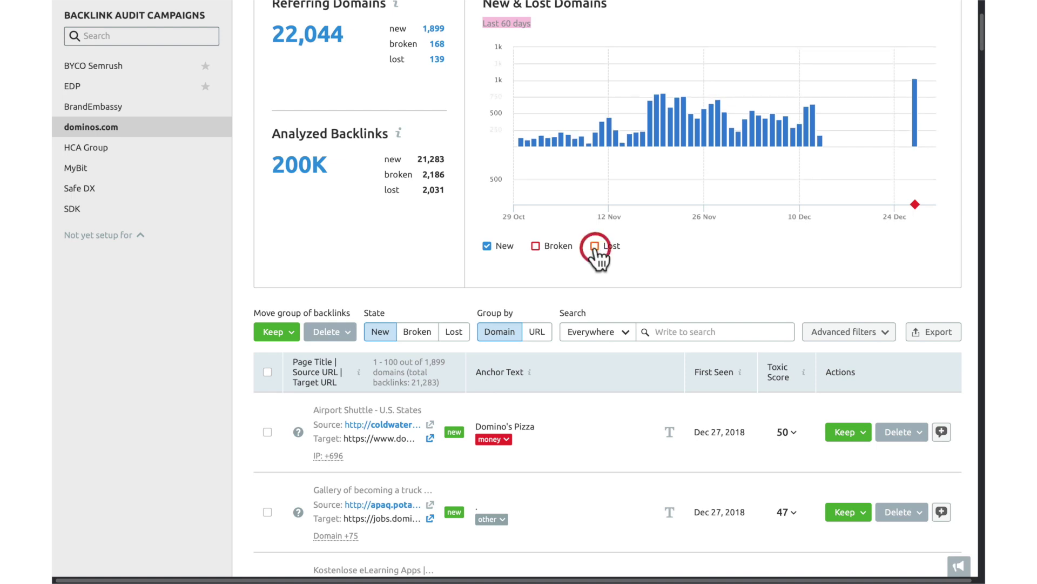
pyautogui.scroll(2, 598, 260)
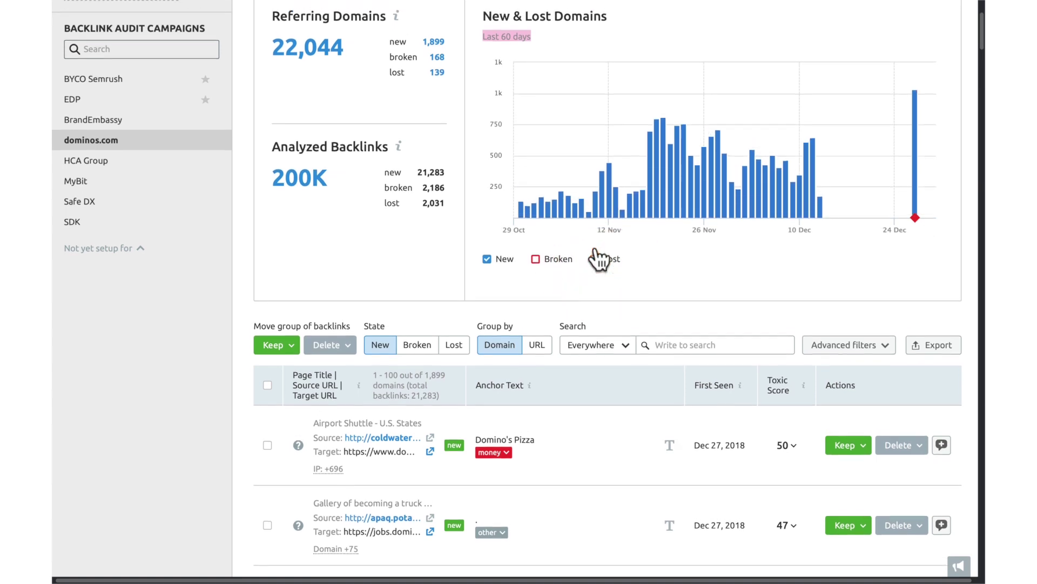
pyautogui.scroll(1, 599, 260)
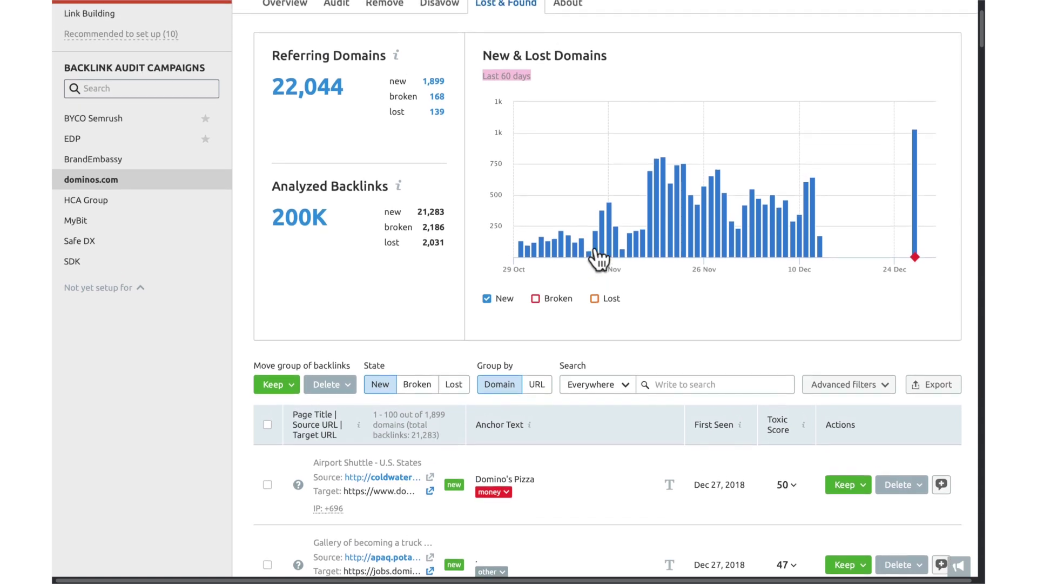
# Step: Show the Lost and Broken series in the chart again and hide both once more
pyautogui.moveTo(596, 249)
pyautogui.click(595, 298)
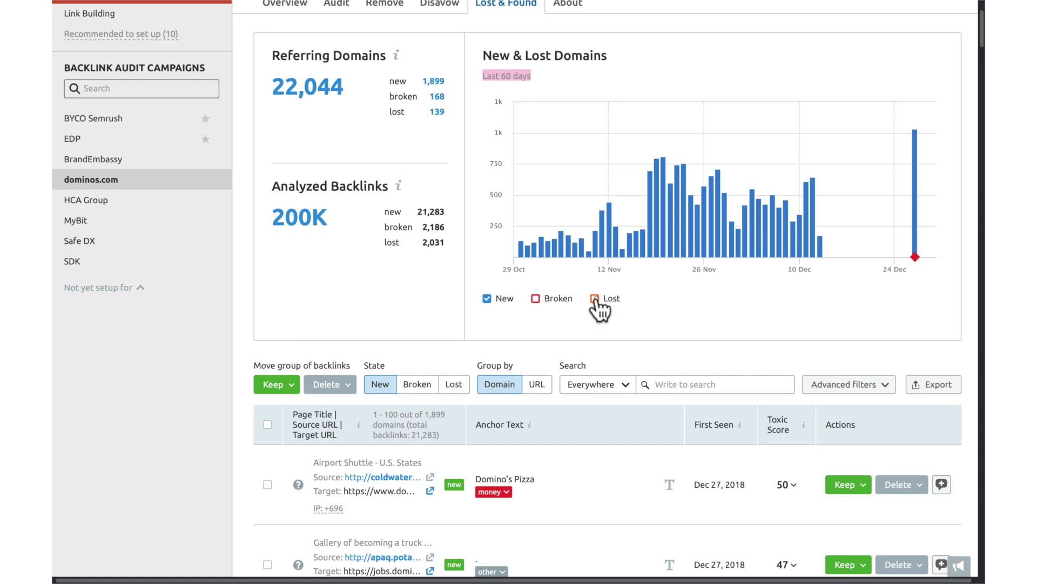
pyautogui.click(536, 301)
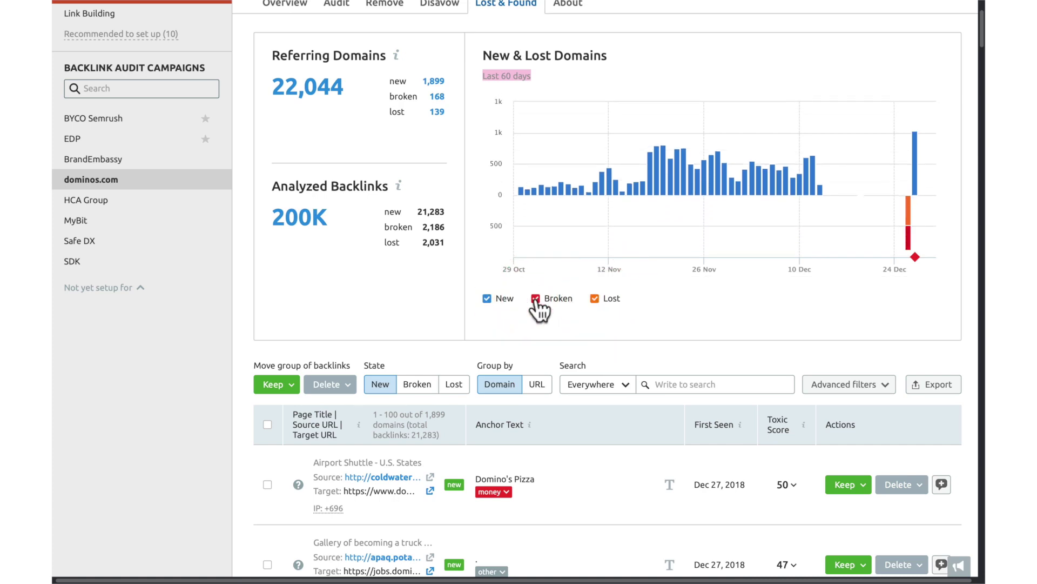
pyautogui.click(536, 300)
pyautogui.click(595, 298)
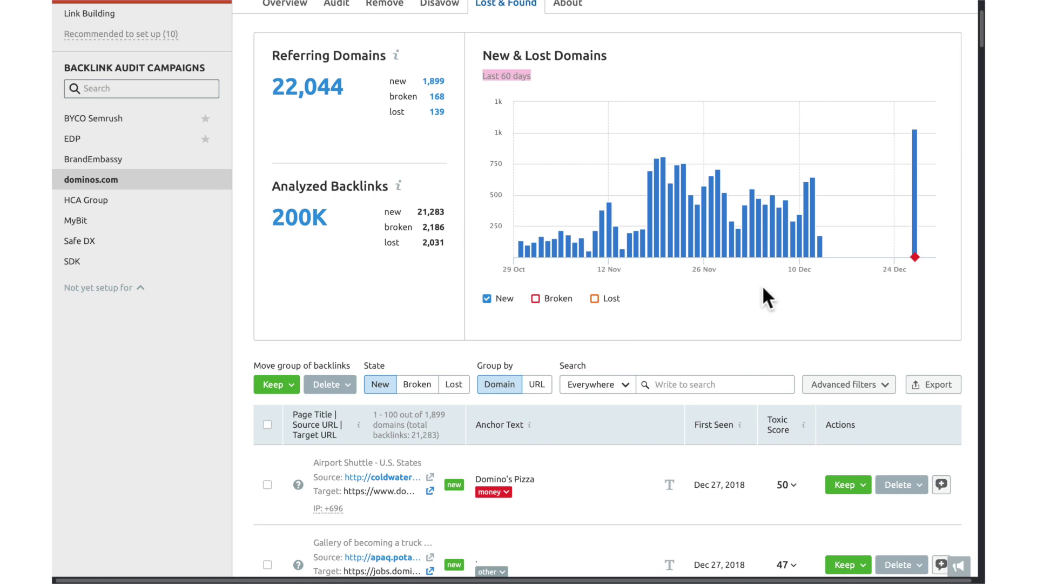
# Step: Read the note attached to Dec 27, 2018 on the chart and close it
pyautogui.click(914, 257)
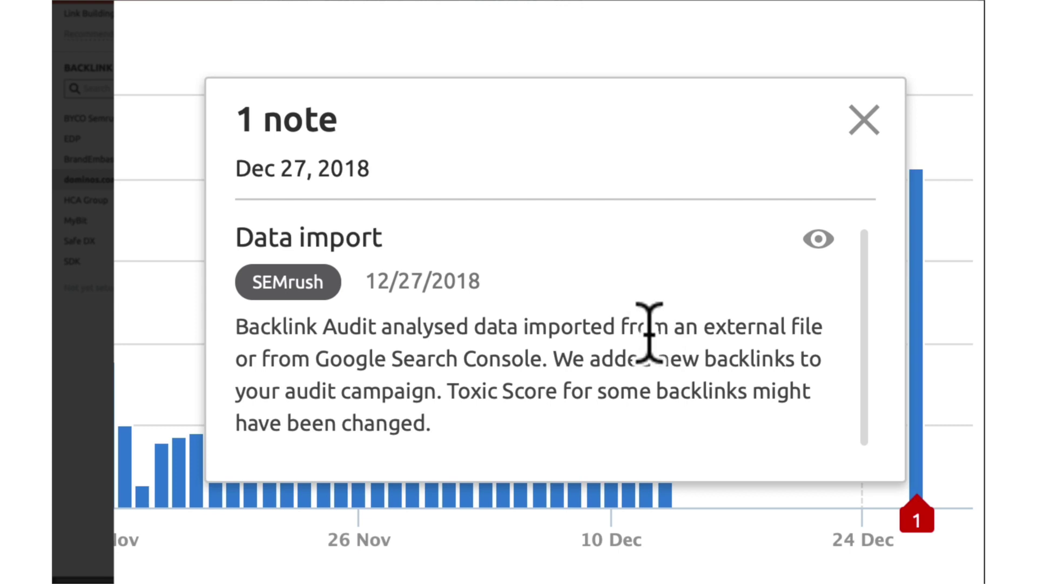
pyautogui.click(865, 121)
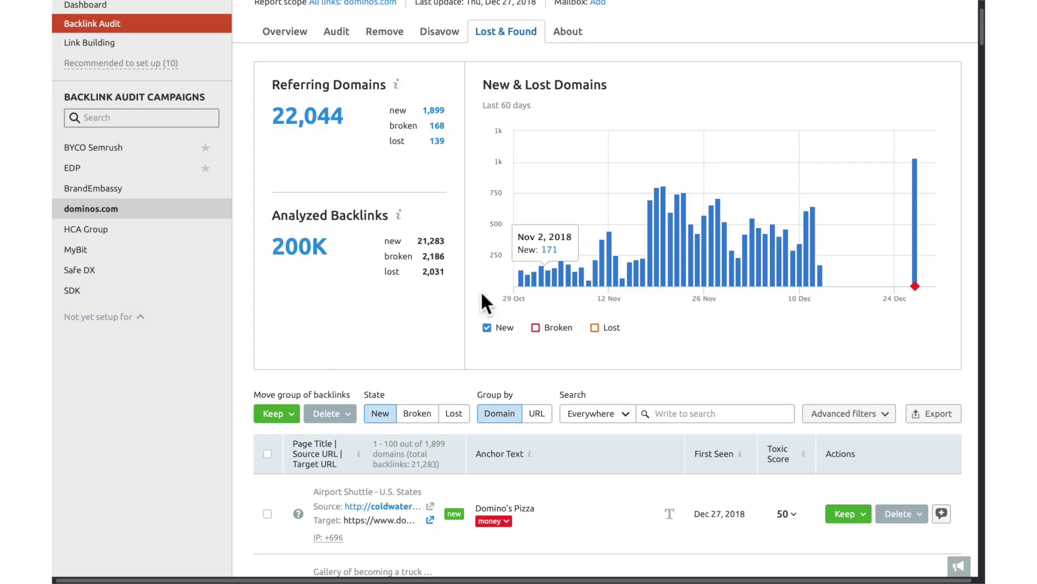
# Step: Examine the toxic score details of the first two new backlinks, Airport Shuttle and Gallery of becoming a truck
pyautogui.scroll(-5, 481, 291)
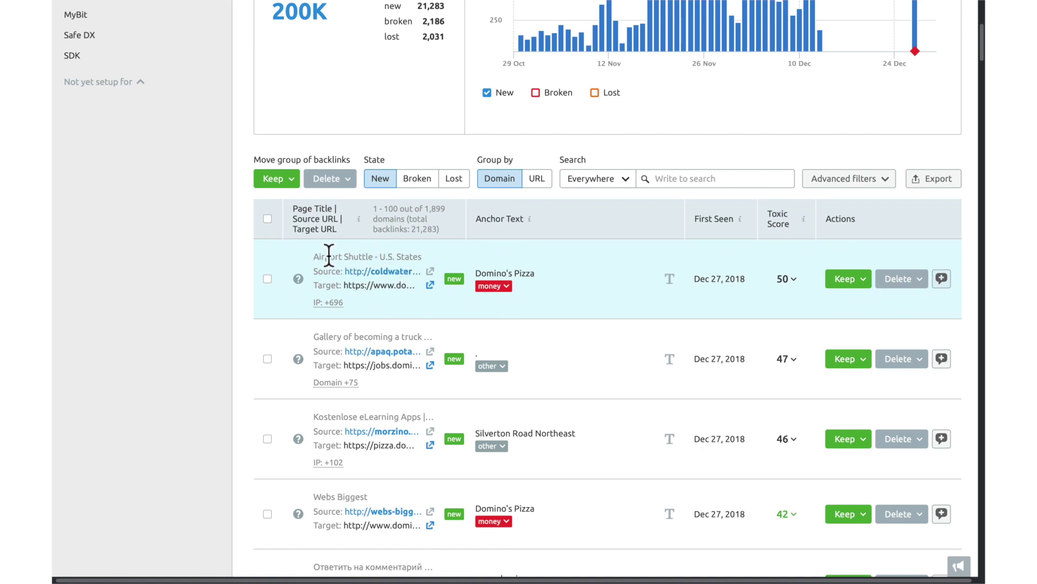
pyautogui.moveTo(313, 254); pyautogui.dragTo(431, 256)
pyautogui.click(437, 257)
pyautogui.click(787, 279)
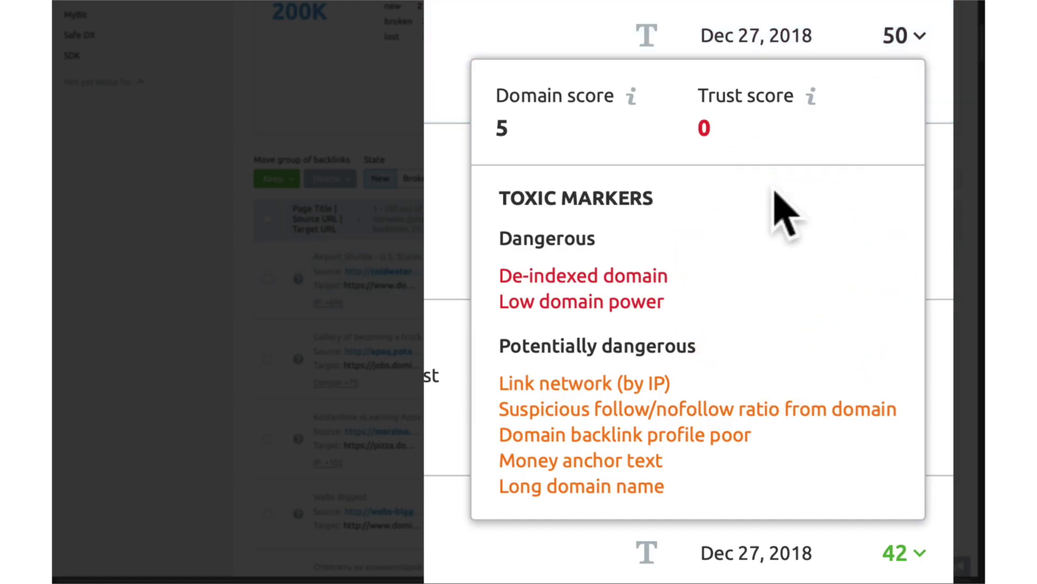
pyautogui.moveTo(548, 286)
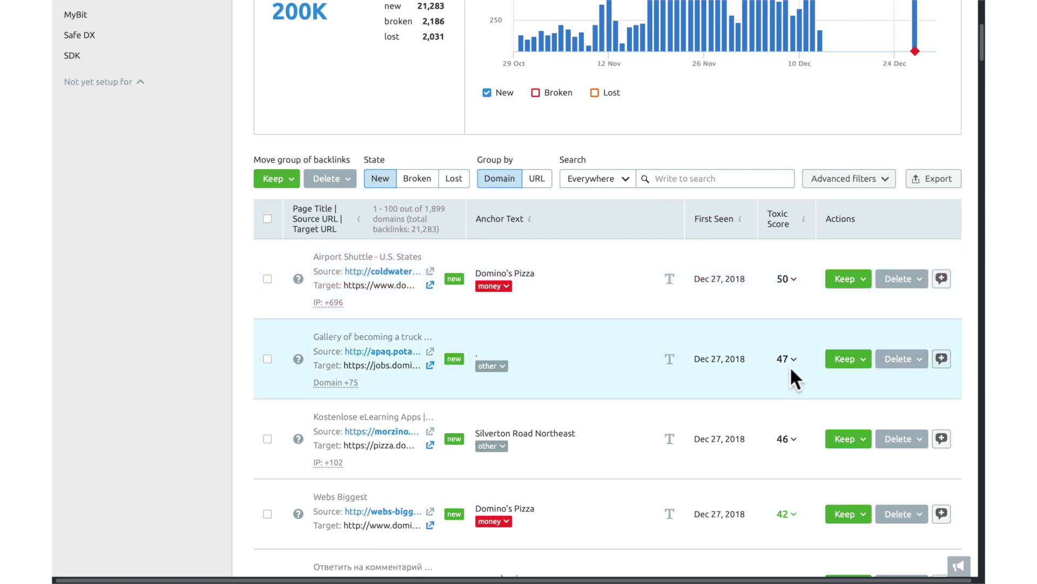
pyautogui.click(790, 361)
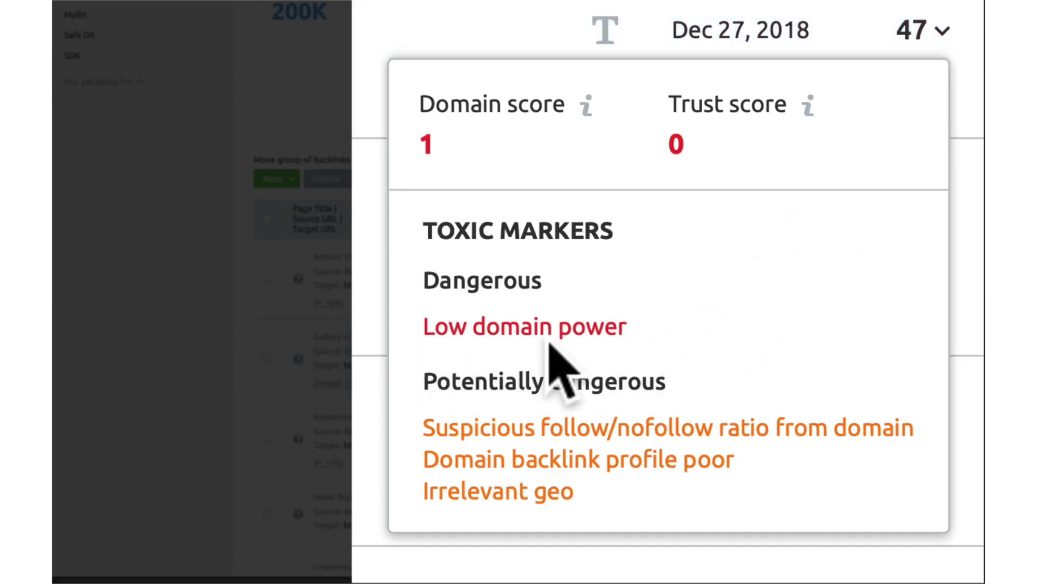
# Step: Look further through the new backlinks and check the toxic score details of the National Pizza Day 2018 entry
pyautogui.scroll(-3, 534, 173)
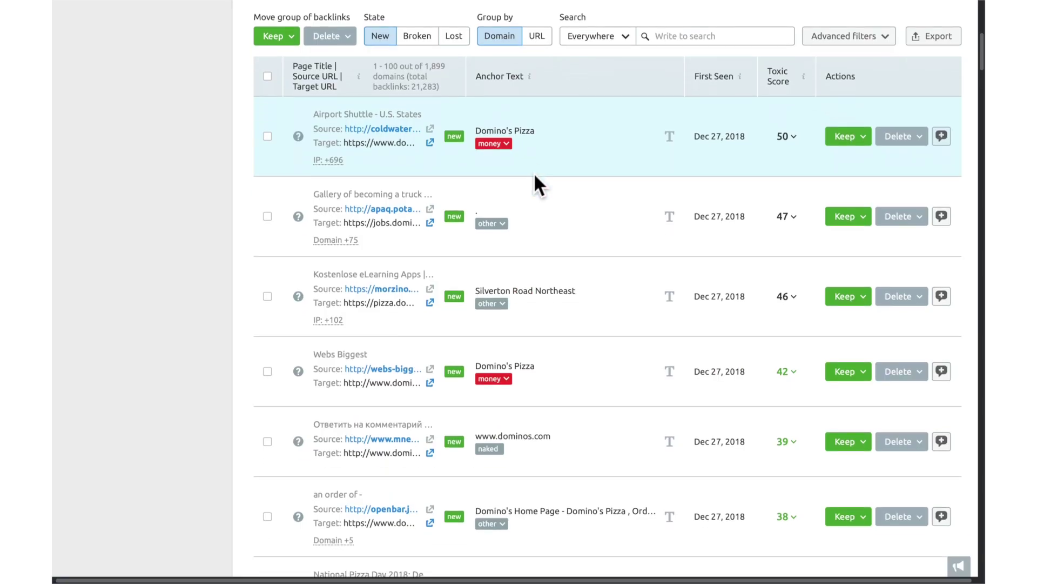
pyautogui.scroll(-4, 534, 173)
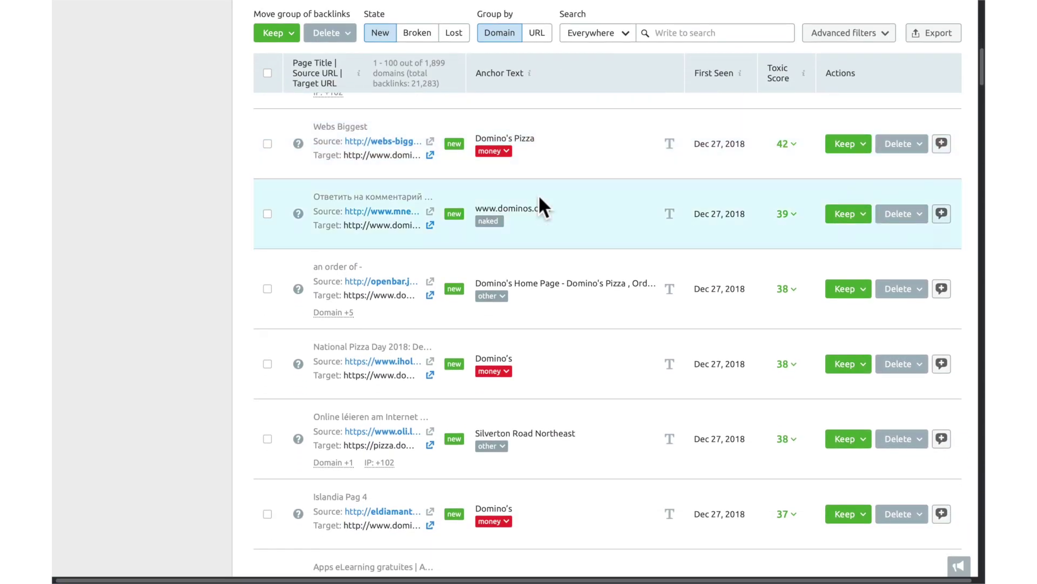
pyautogui.scroll(-1, 542, 213)
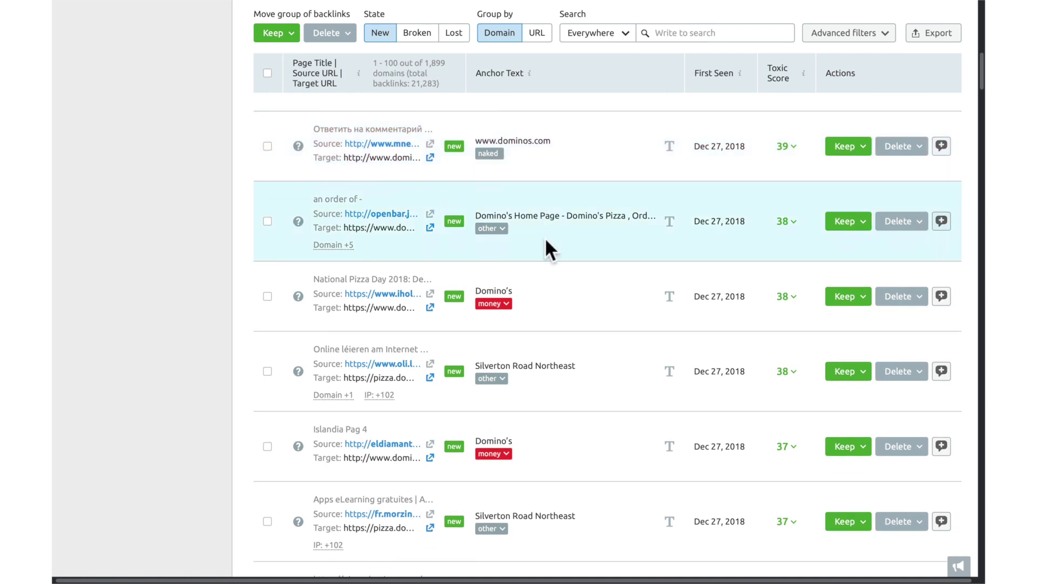
pyautogui.scroll(-1, 547, 298)
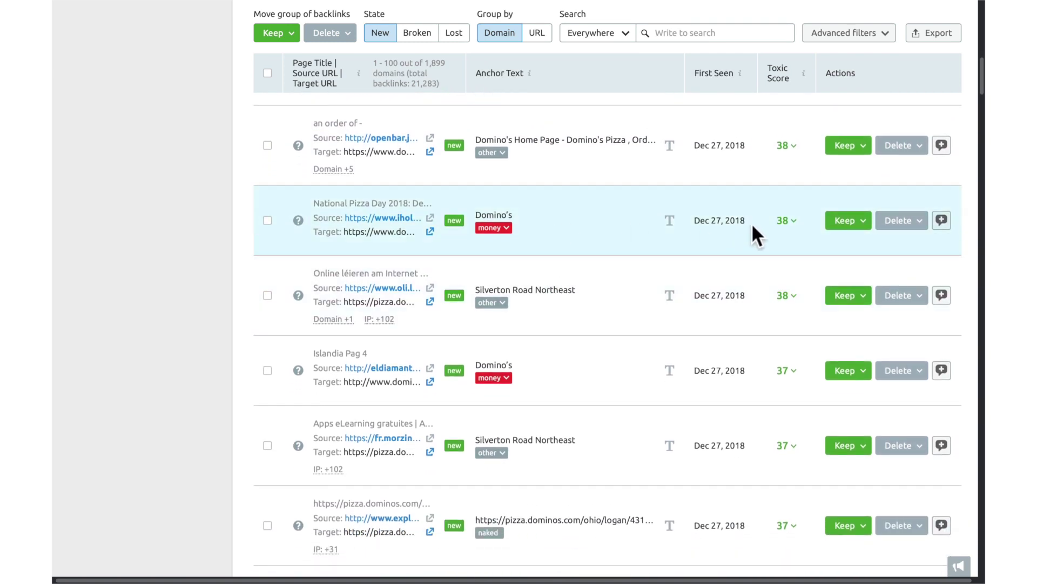
pyautogui.click(783, 222)
pyautogui.click(782, 220)
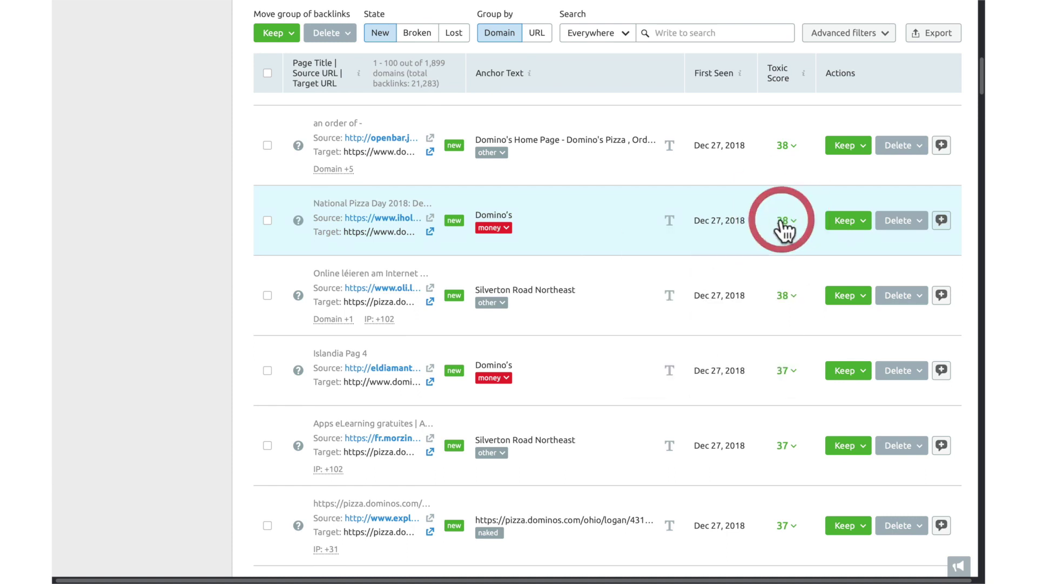
# Step: Switch the New & Lost Domains chart to the Lost series only and inspect the Dec 26, 2018 bar
pyautogui.scroll(5, 759, 220)
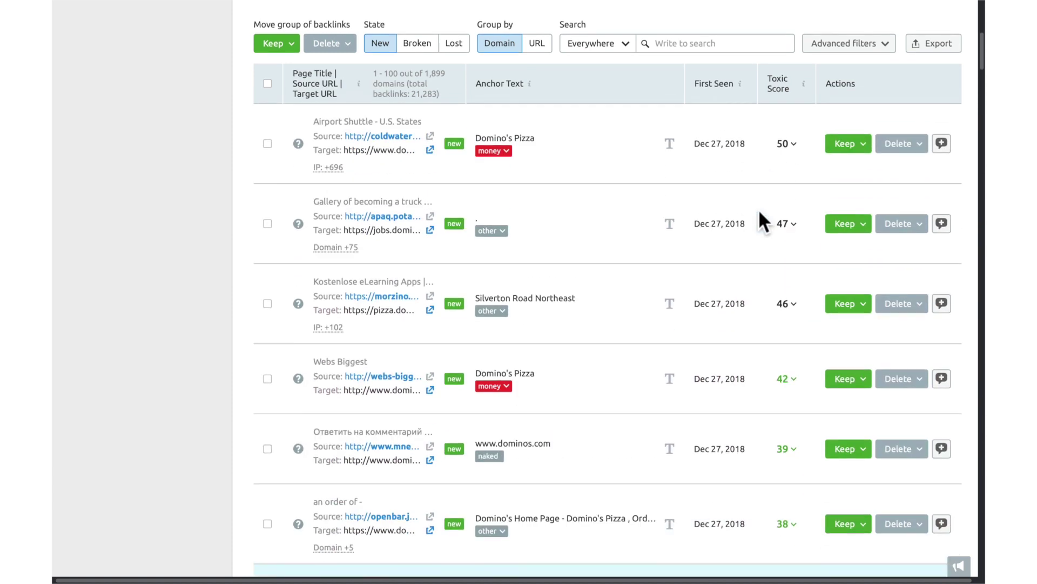
pyautogui.scroll(5, 760, 213)
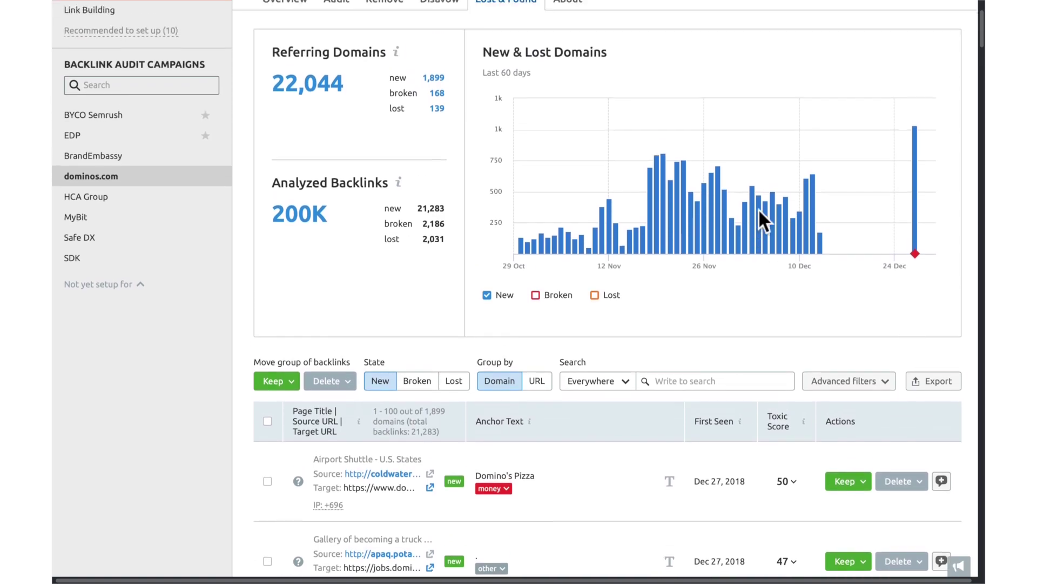
pyautogui.scroll(1, 759, 209)
pyautogui.click(487, 355)
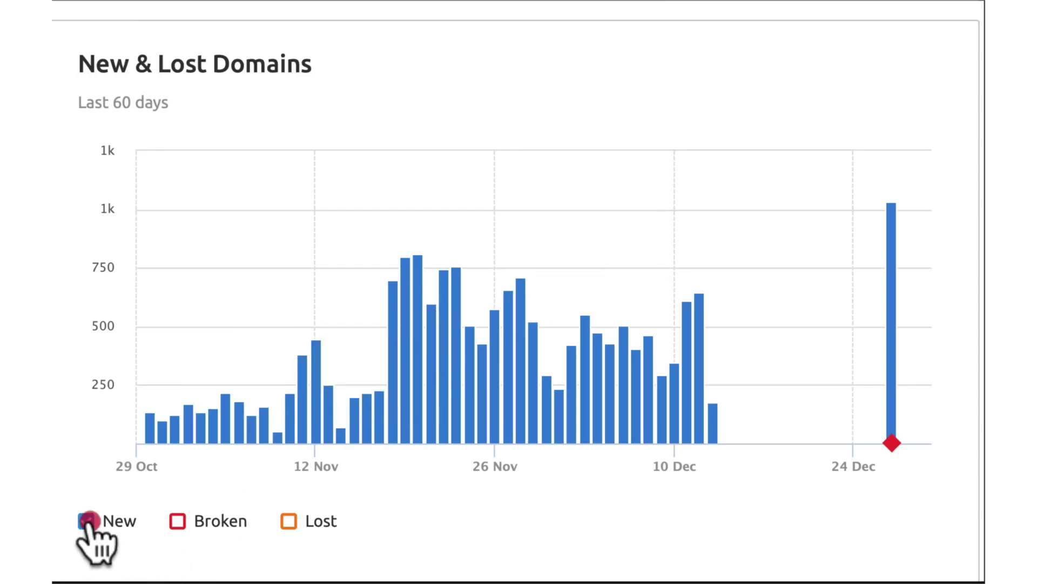
pyautogui.click(288, 520)
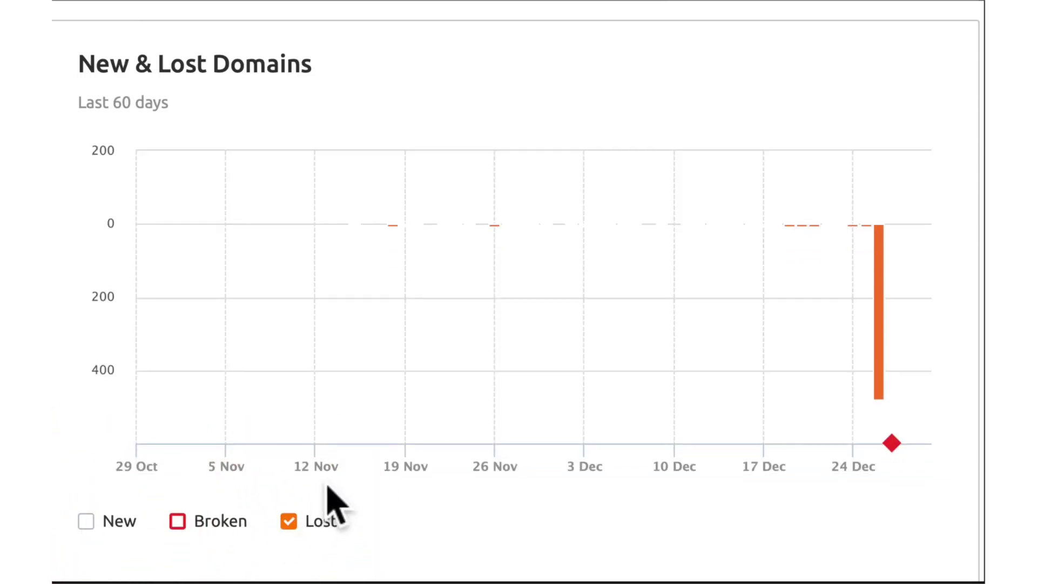
pyautogui.moveTo(878, 286)
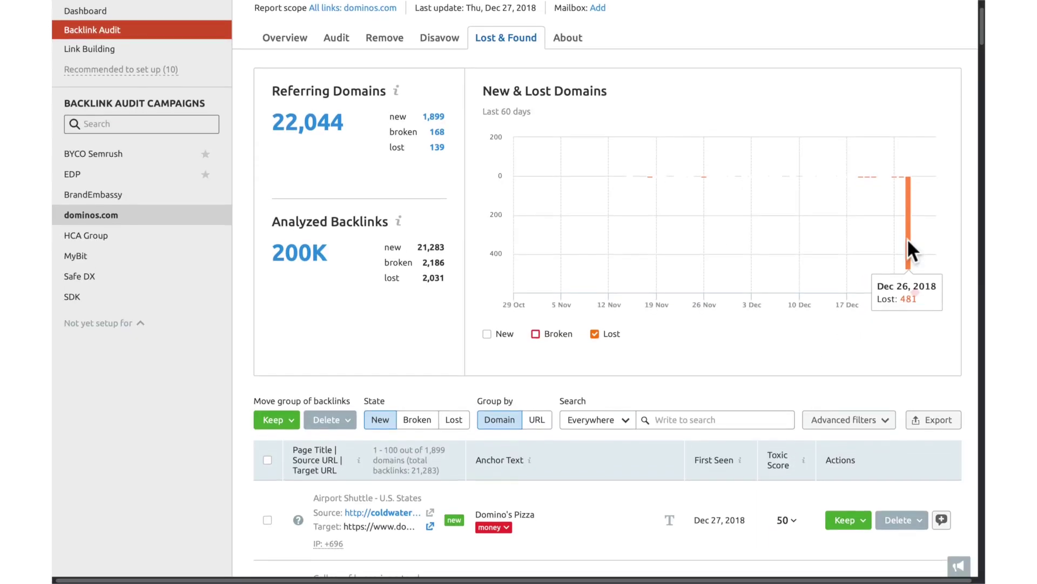
# Step: Filter the backlink list by the Lost state and review the lost domains and their toxic scores
pyautogui.scroll(-1, 878, 324)
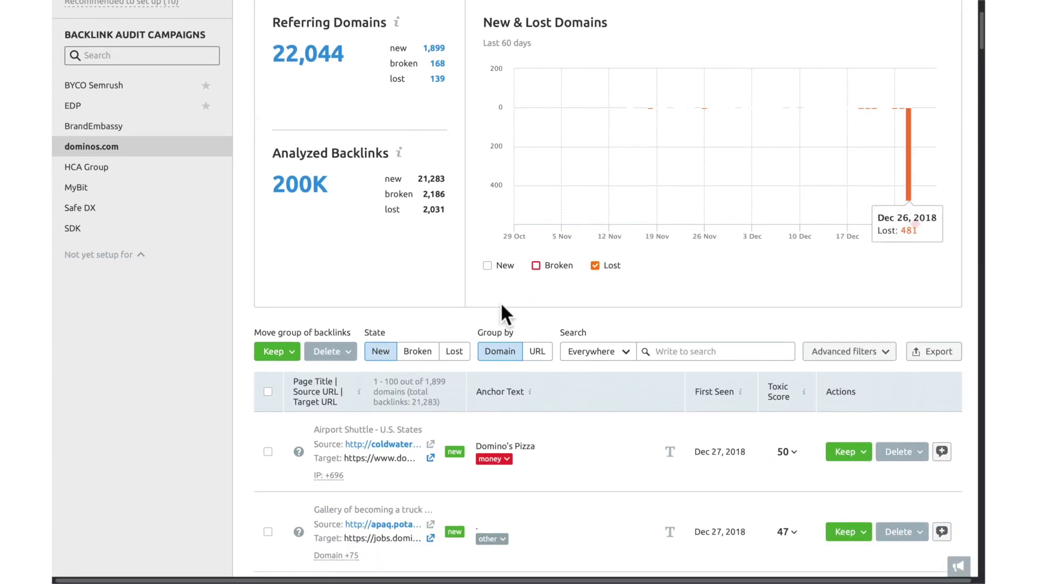
pyautogui.click(454, 351)
pyautogui.scroll(2, 457, 343)
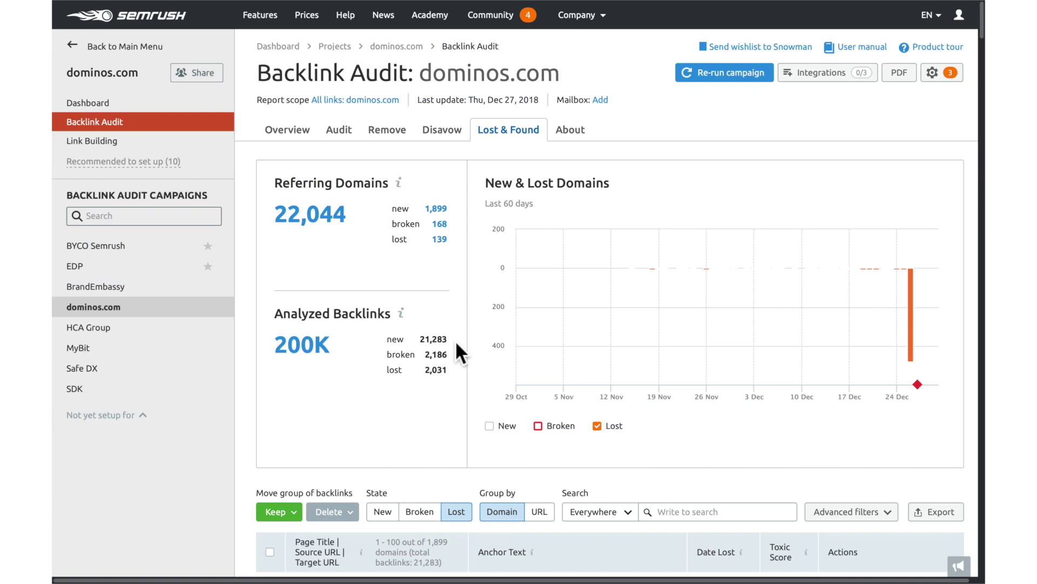
pyautogui.scroll(-5, 460, 312)
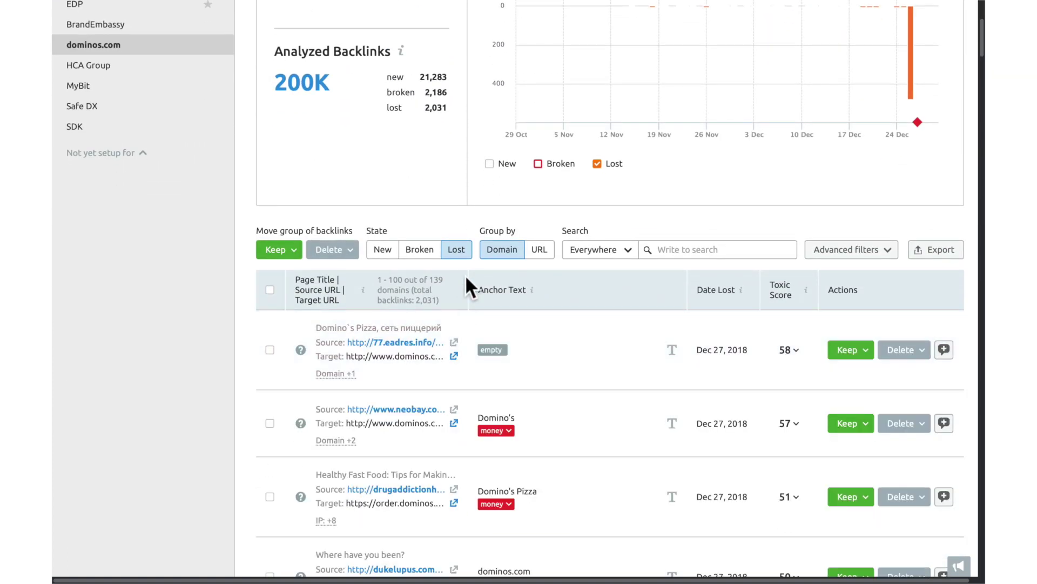
pyautogui.scroll(-2, 465, 274)
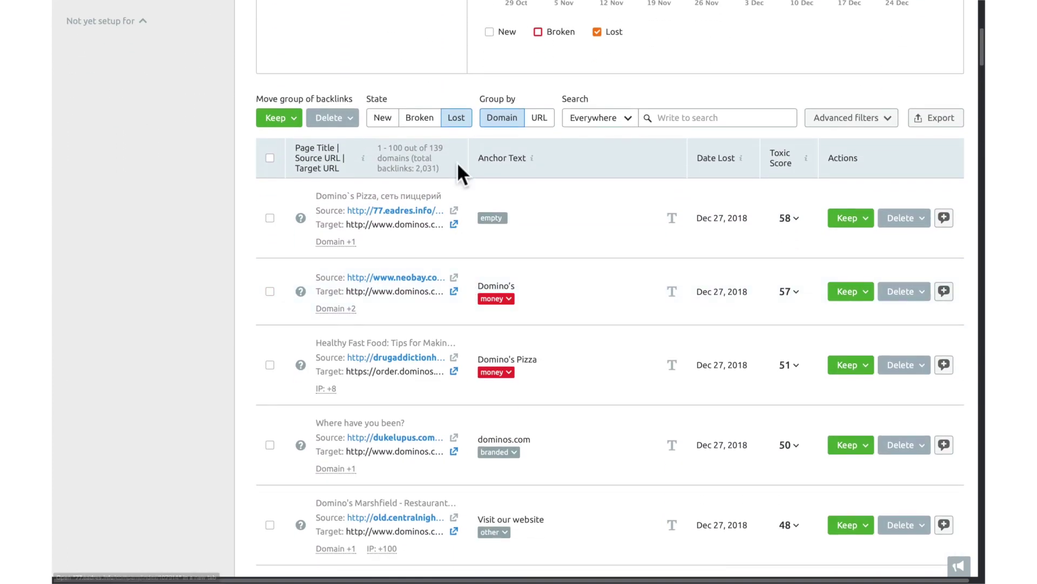
pyautogui.scroll(-1, 461, 186)
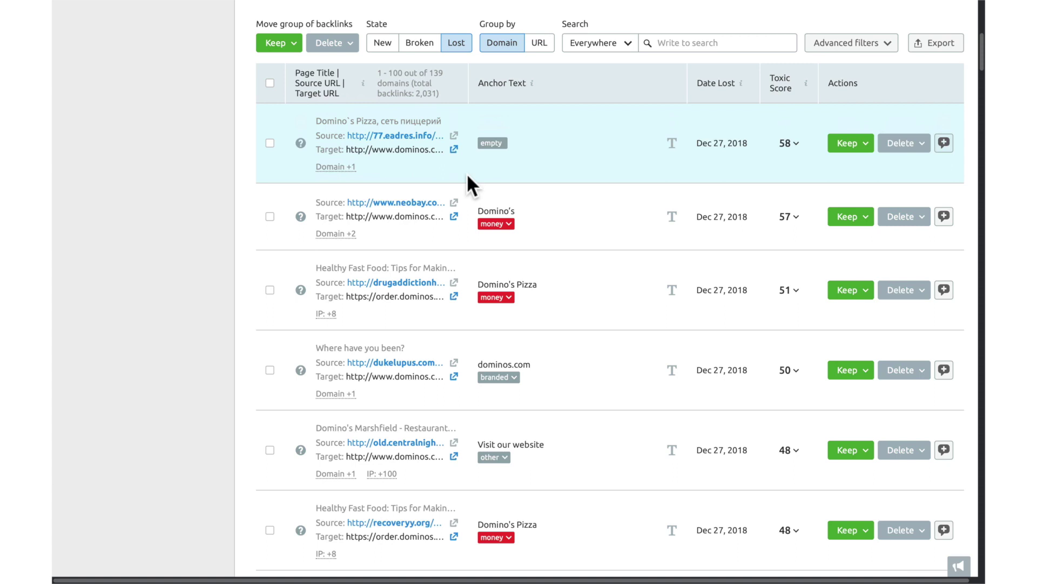
pyautogui.scroll(4, 467, 176)
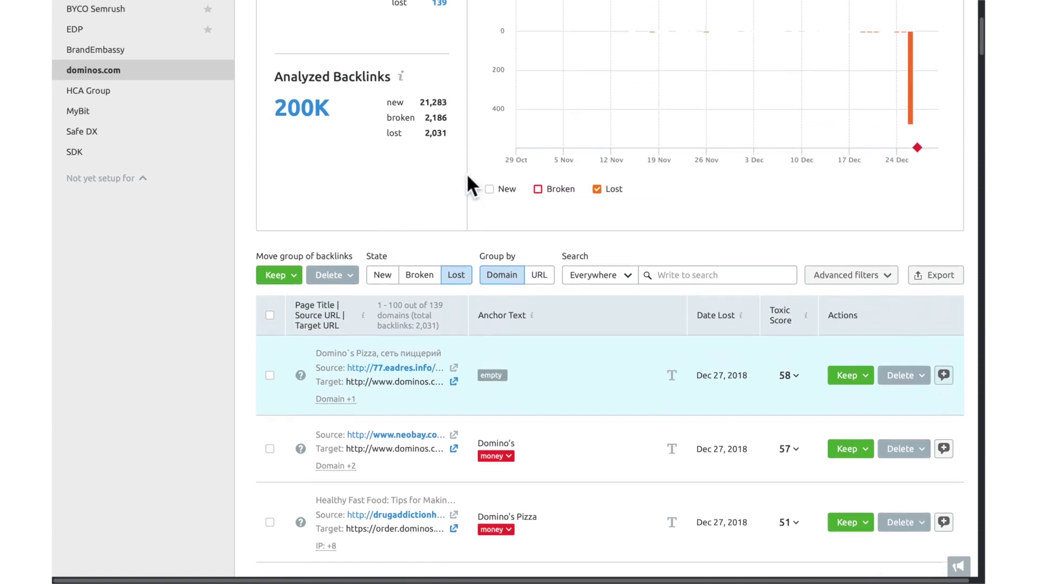
pyautogui.scroll(3, 467, 176)
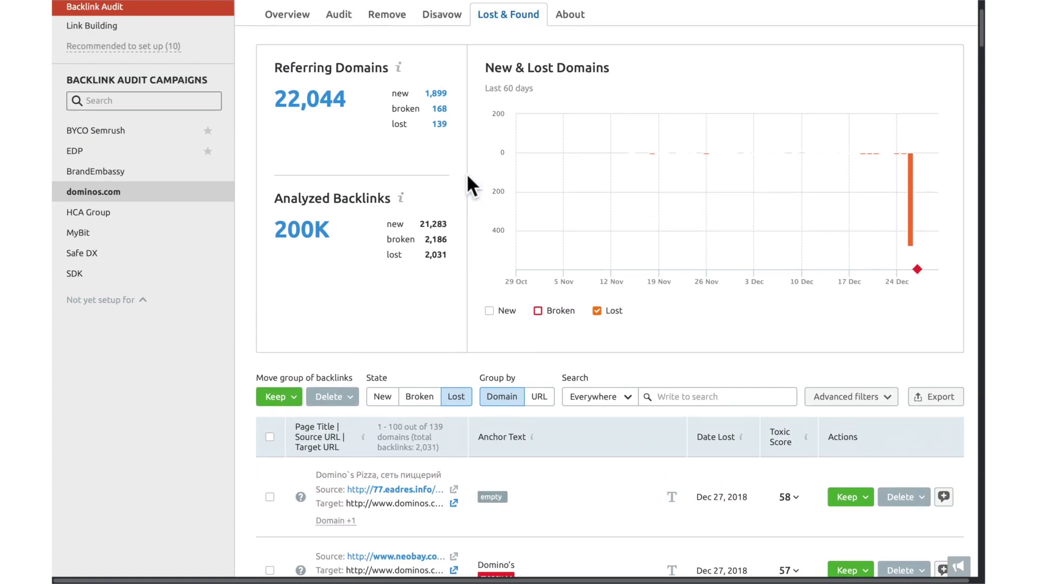